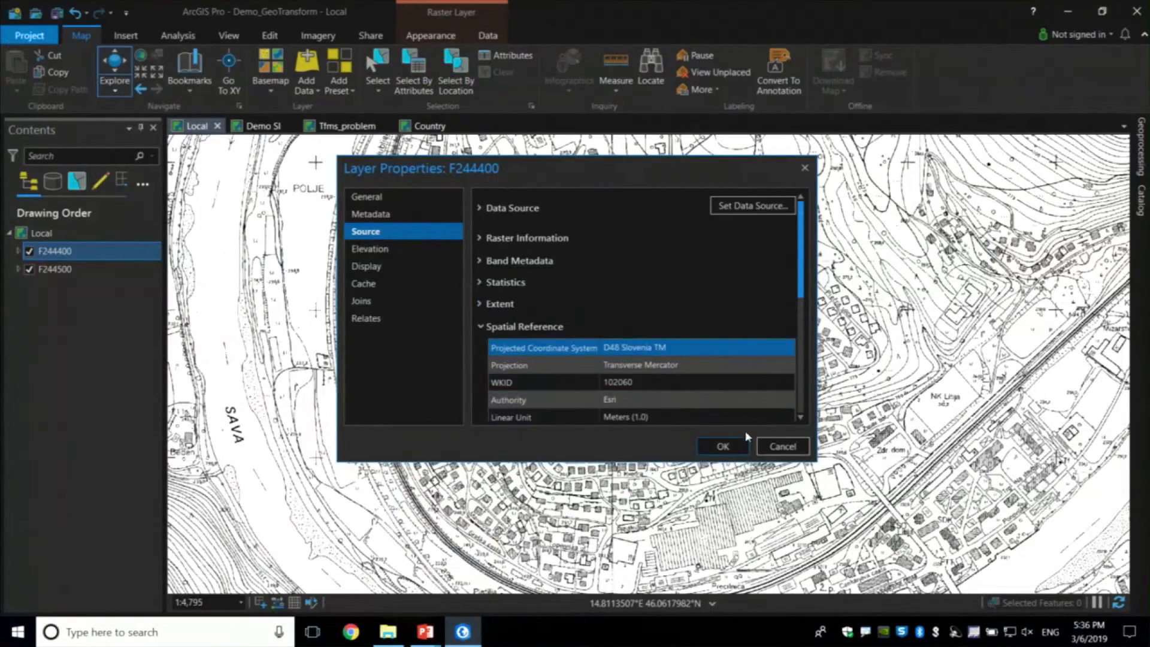
Close the F244400 layer properties and check the transformation used for GCS D48 in the Local map's properties.
click(723, 446)
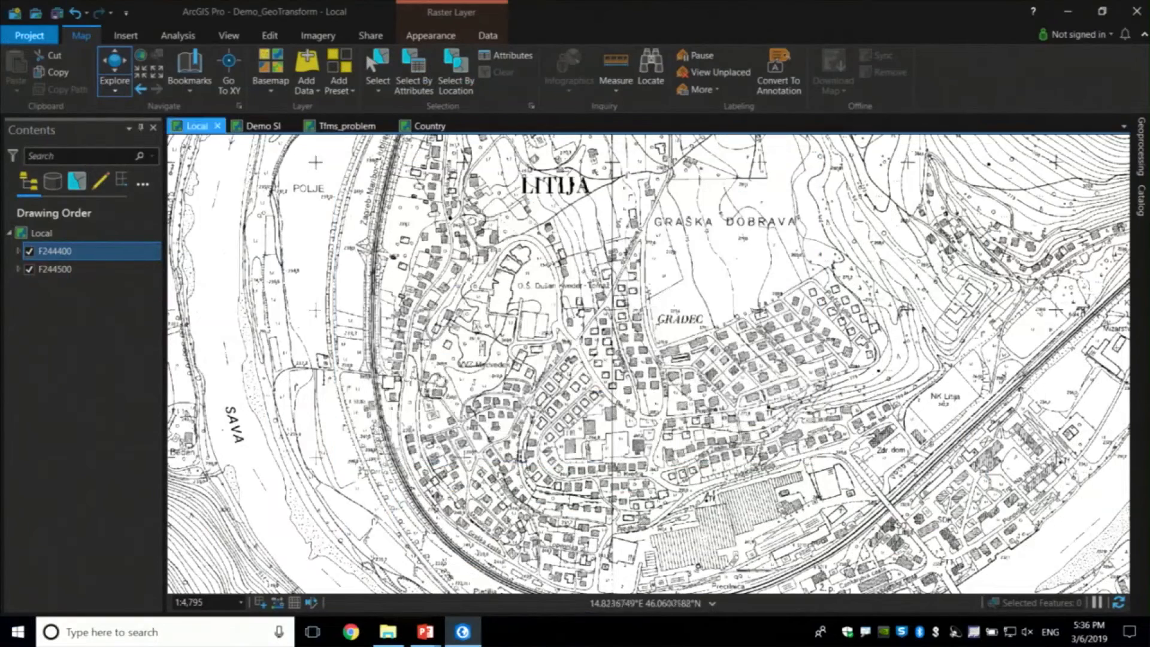
right_click(89, 235)
click(133, 492)
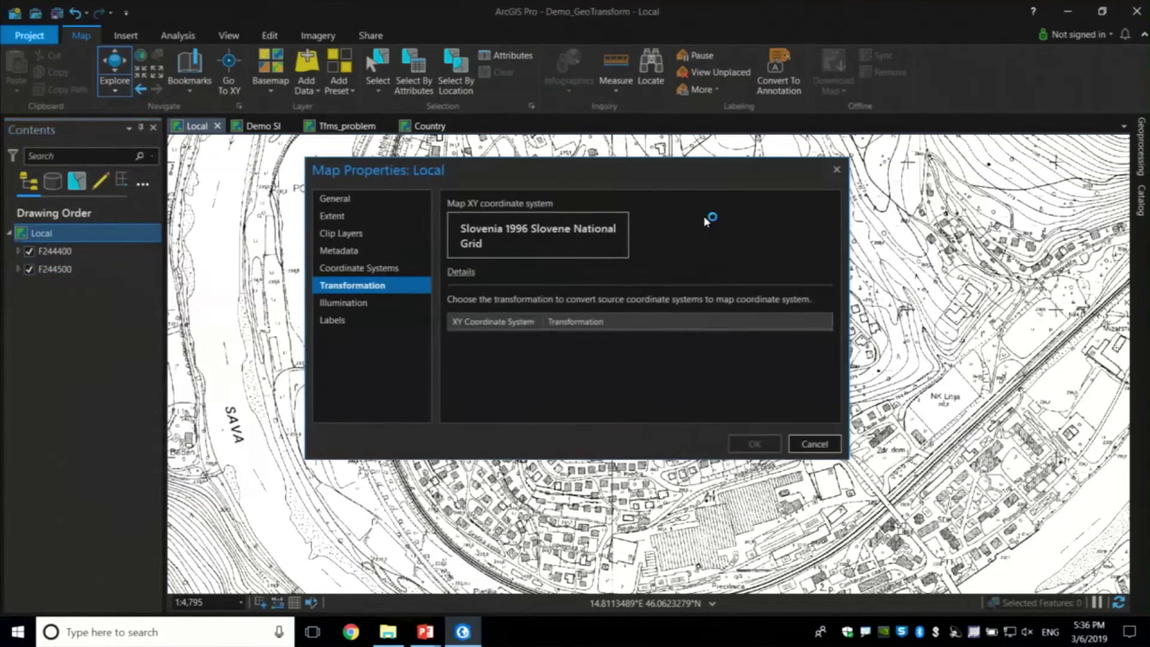
click(596, 342)
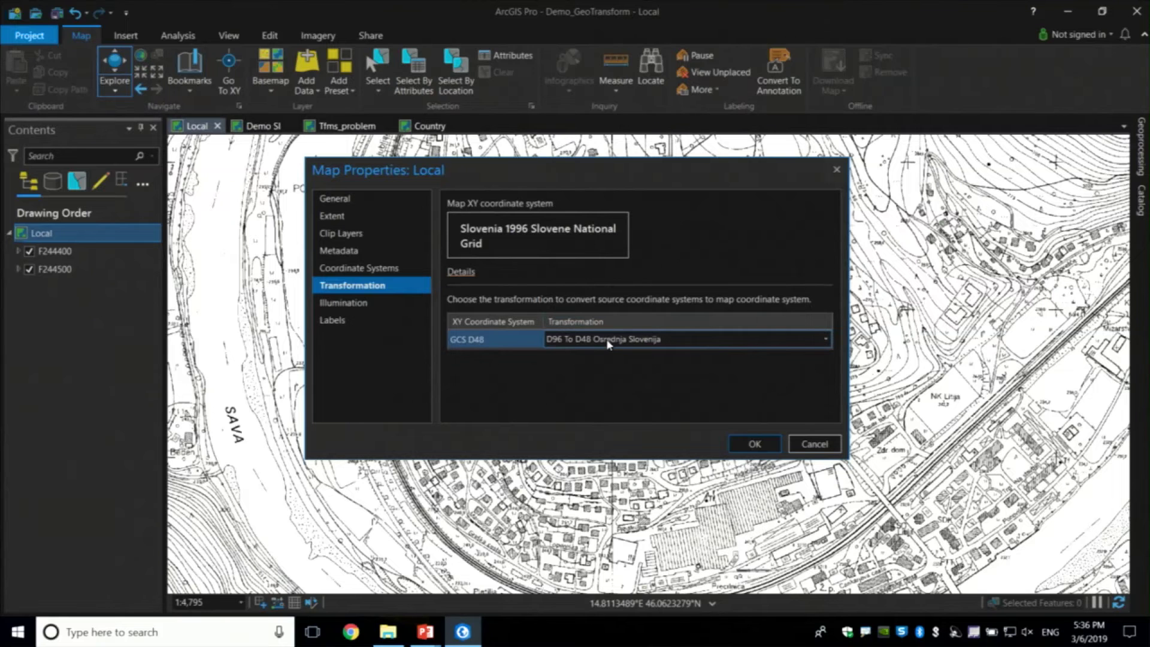
click(813, 455)
Switch to the Demo SI map and show the D48_TO_D96_all, D48_TO_D96_1m and D48_TO_D96_0.5m extents one at a time.
click(262, 125)
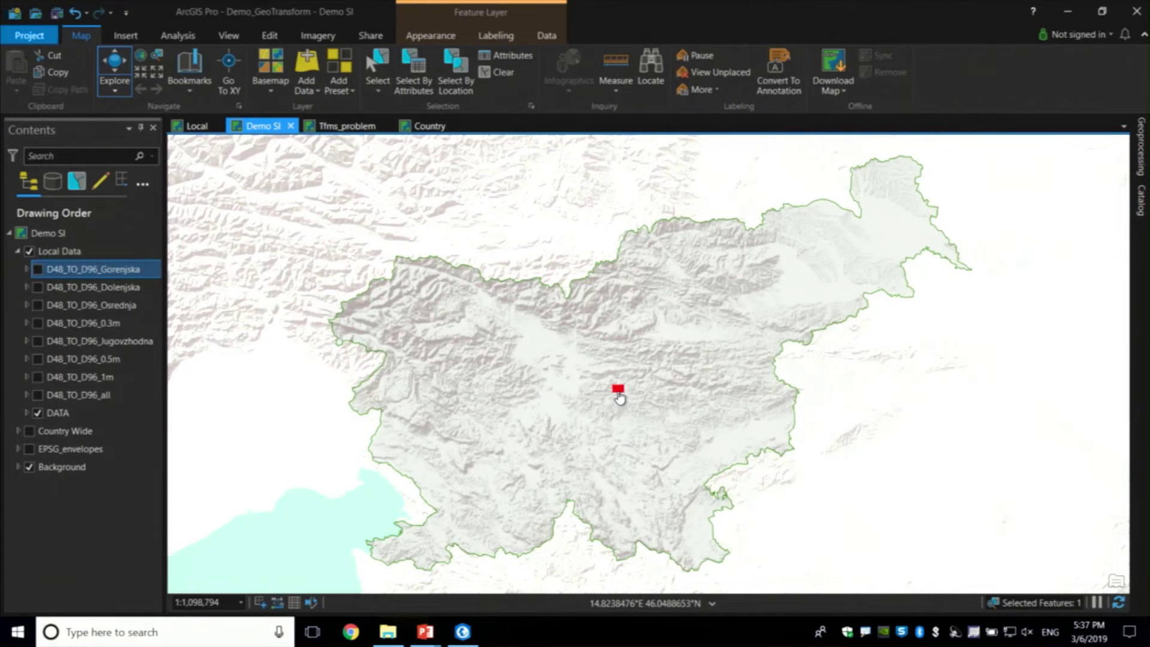
click(39, 395)
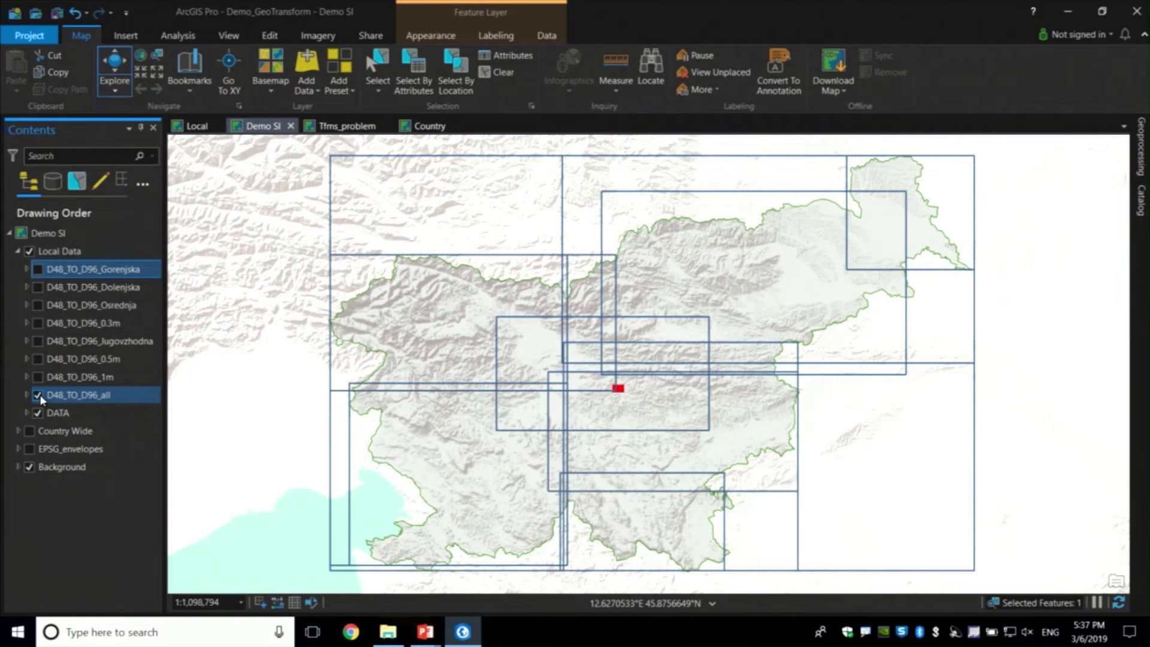
click(40, 396)
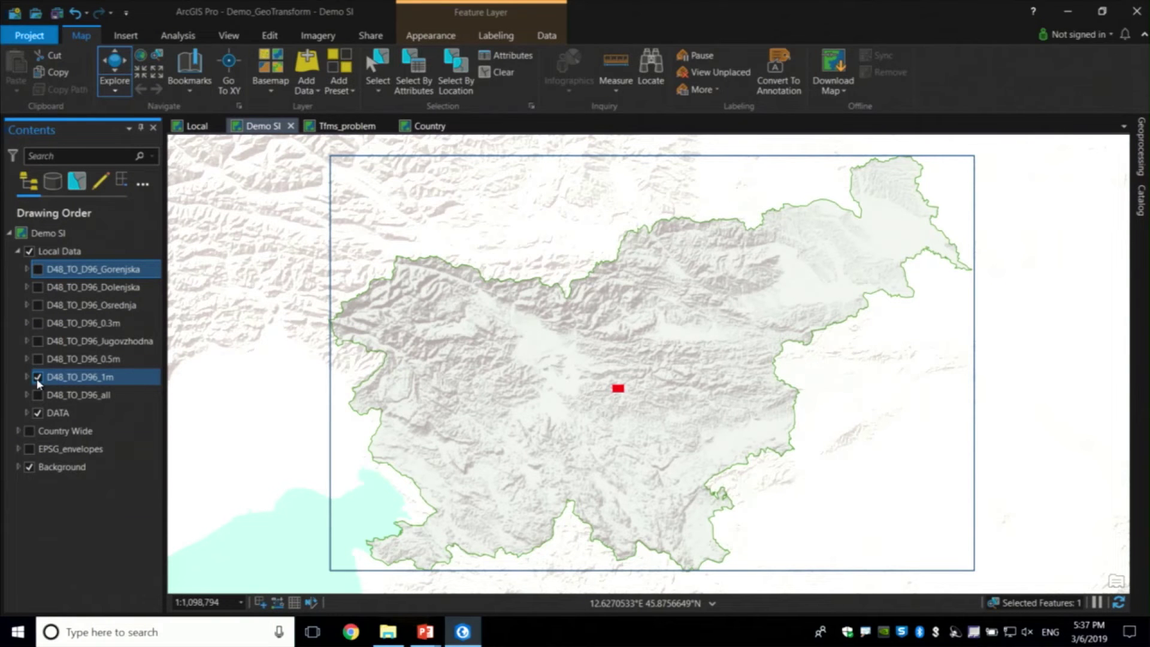
click(37, 377)
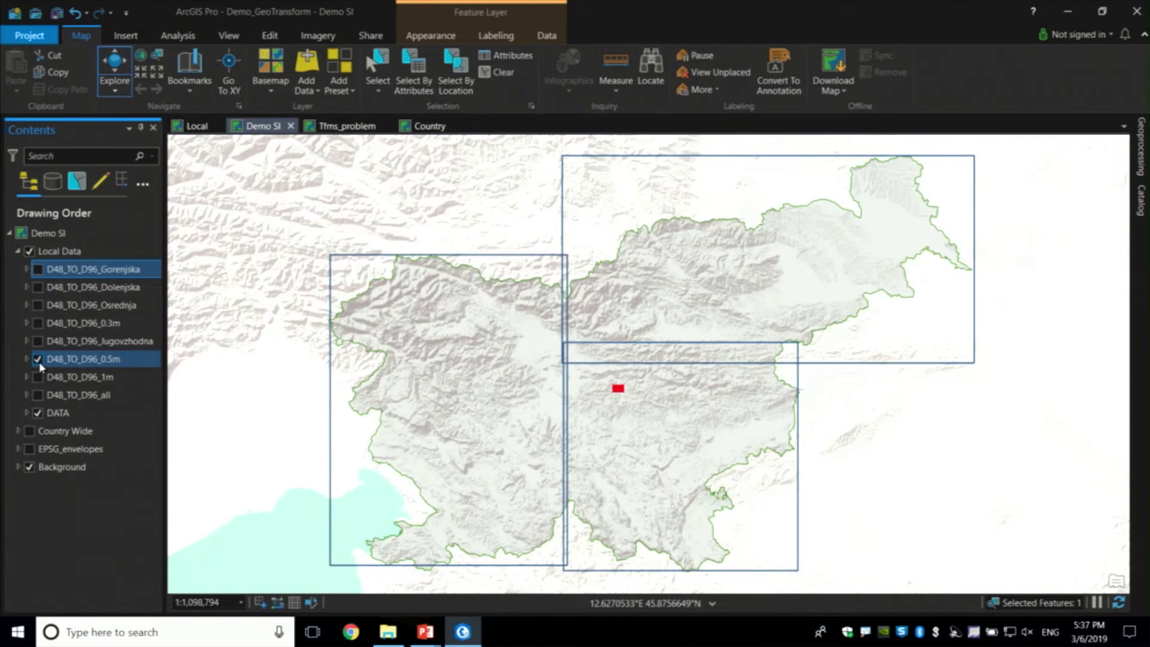
click(38, 361)
Show the D48_TO_D96_Jugovzhodna extent and the D48_TO_D96_0.3m extents one at a time.
click(37, 342)
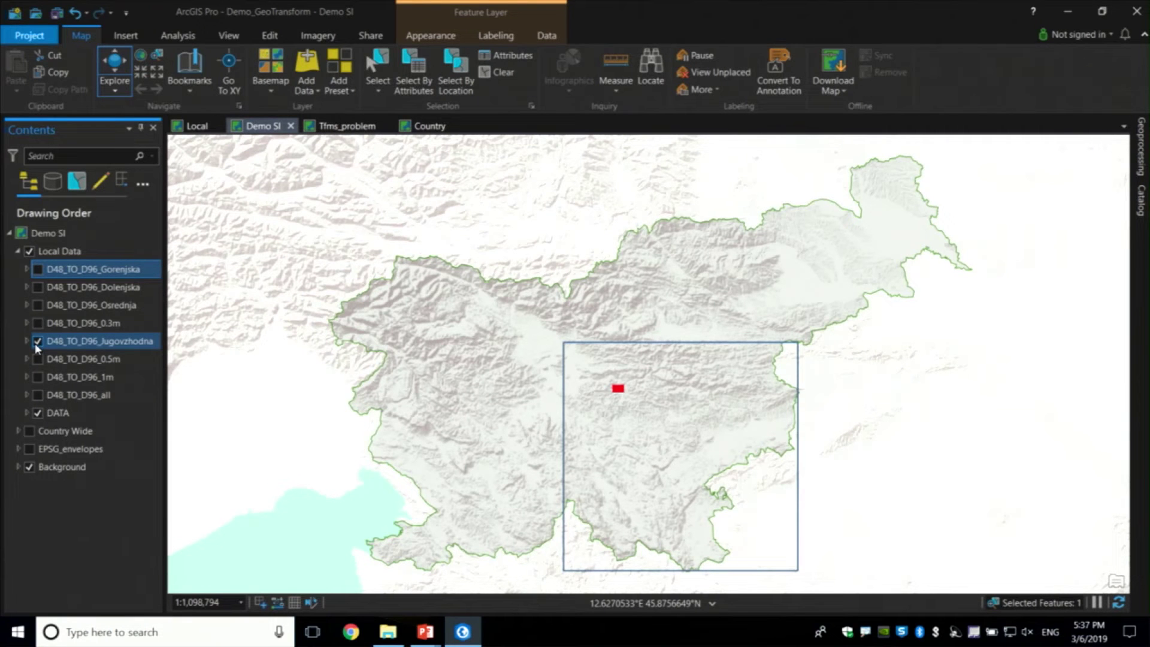
click(35, 344)
click(38, 324)
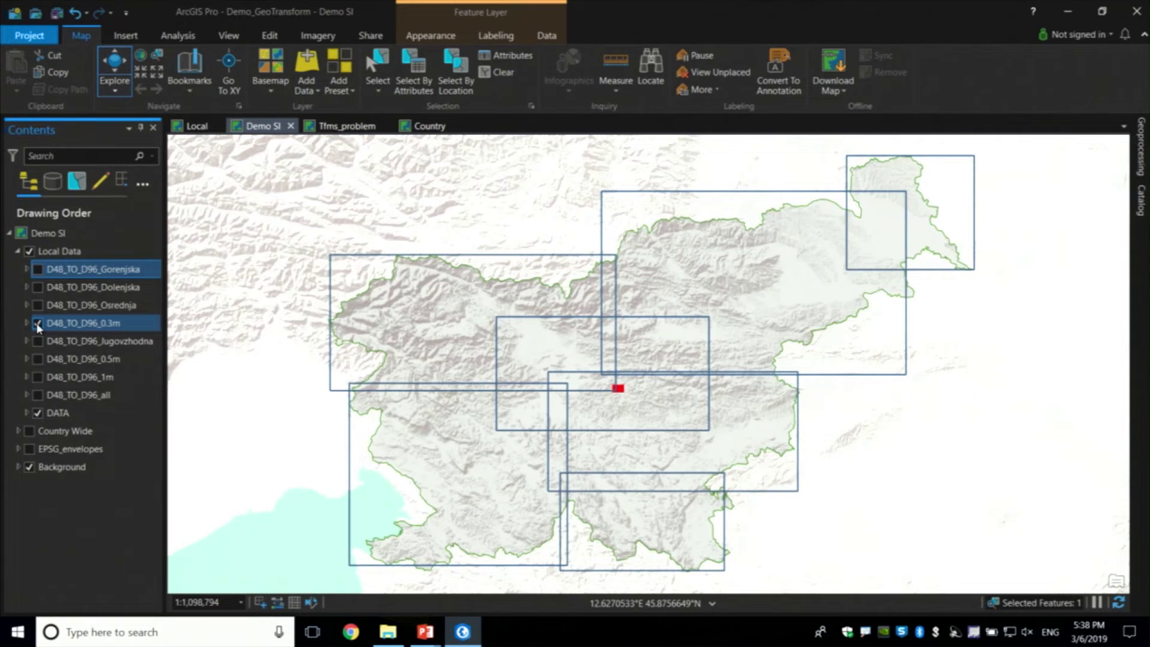
click(37, 323)
Compare the D48_TO_D96_Osrednja and D48_TO_D96_Dolenjska extents together, and replace them with the D48_TO_D96_Gorenjska extent.
click(38, 305)
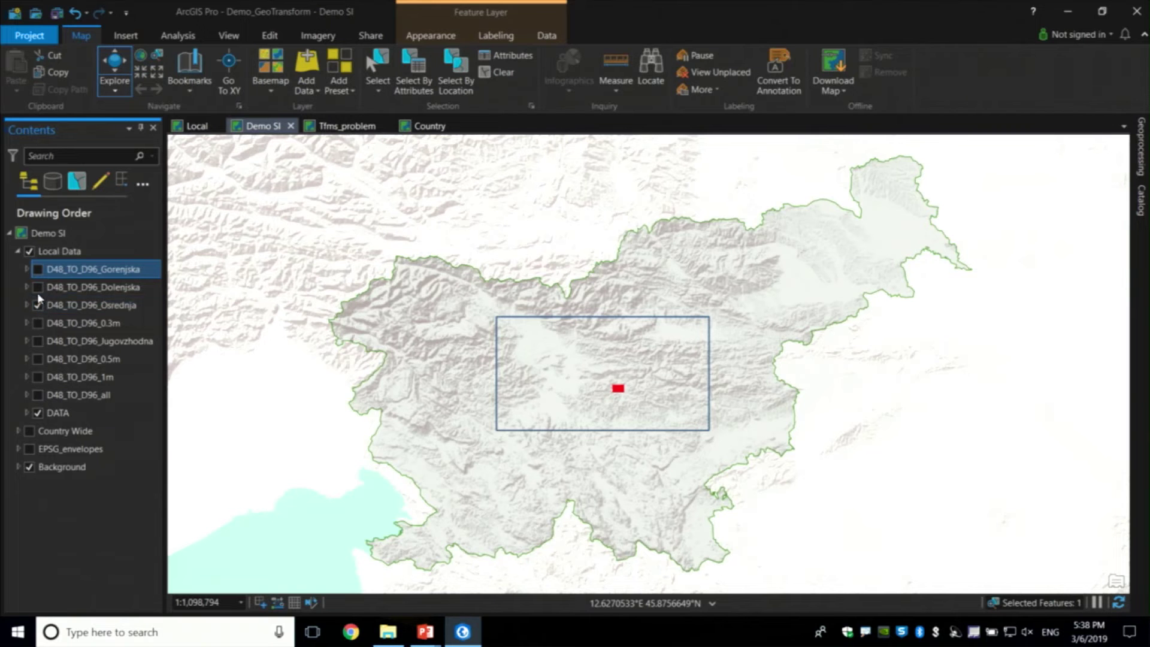
click(38, 288)
click(42, 312)
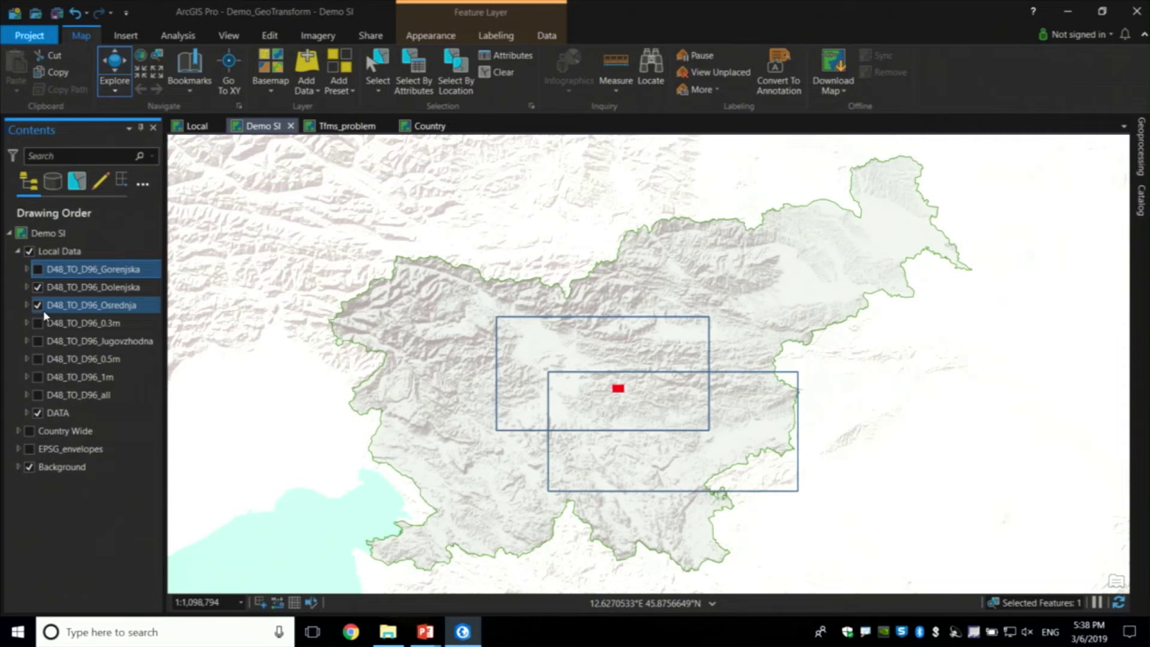
click(37, 305)
click(37, 288)
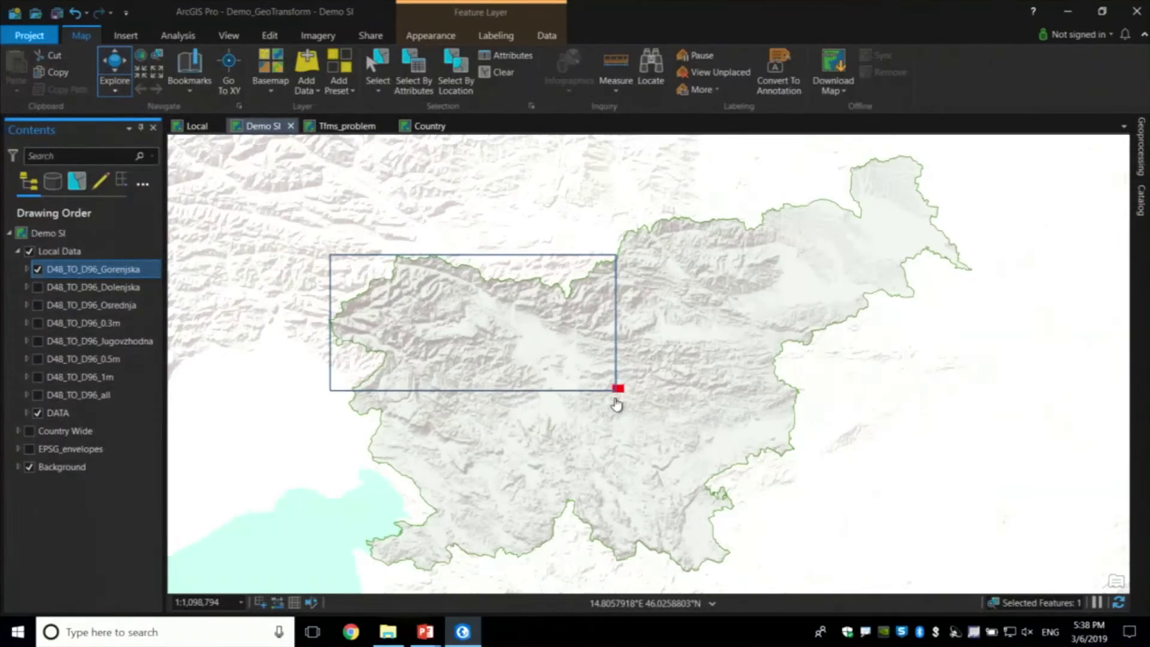
Return to the Local map and examine the available GCS D48 transformations in its properties without changing the selection.
click(200, 128)
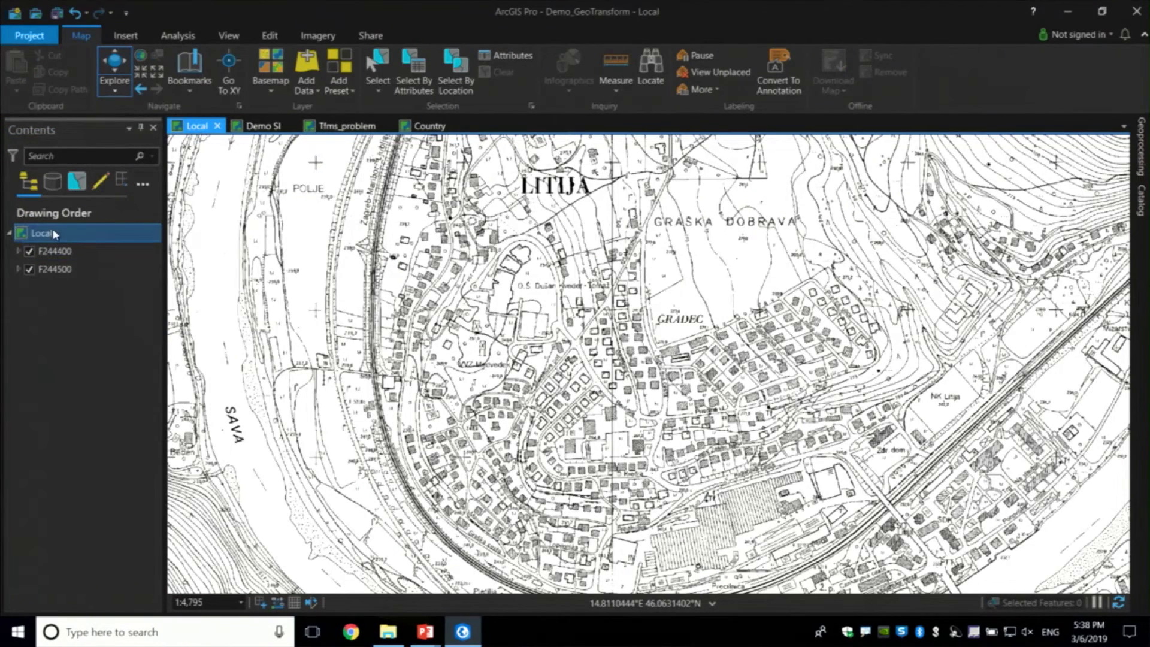
right_click(53, 230)
click(159, 482)
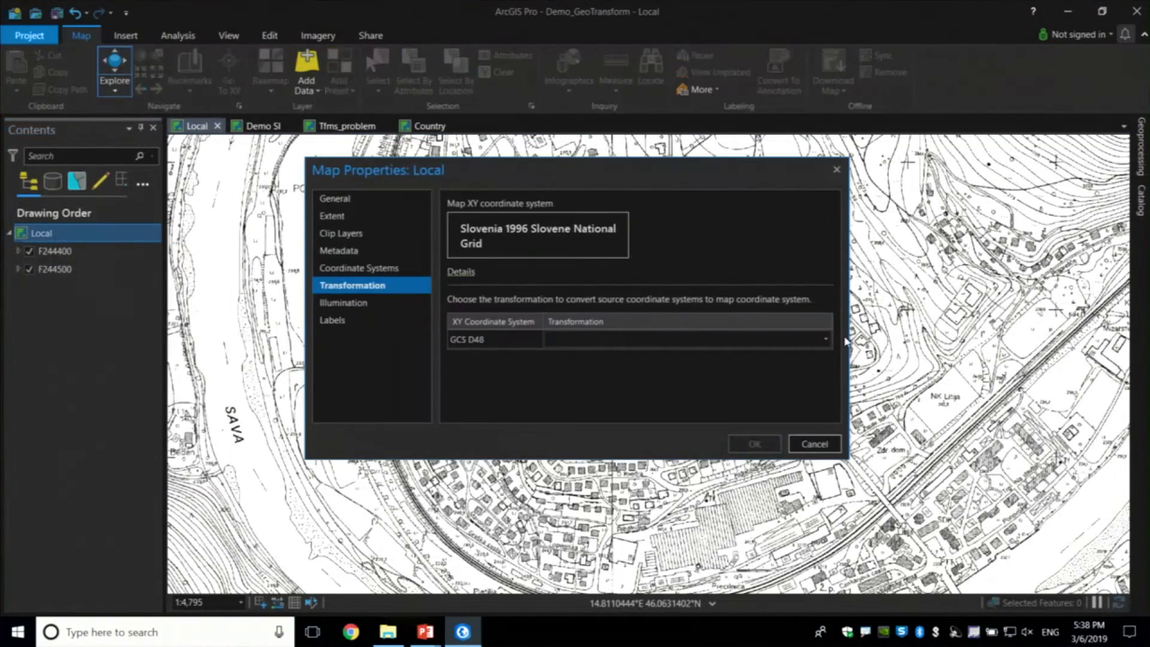
click(825, 339)
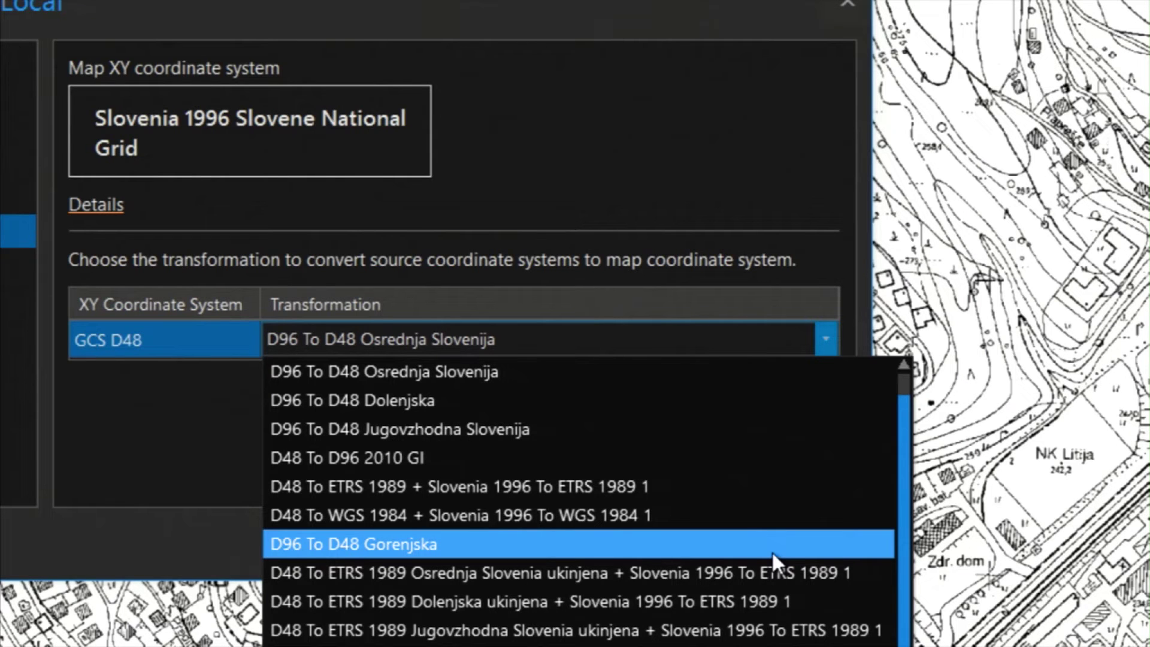
key(super+Tab)
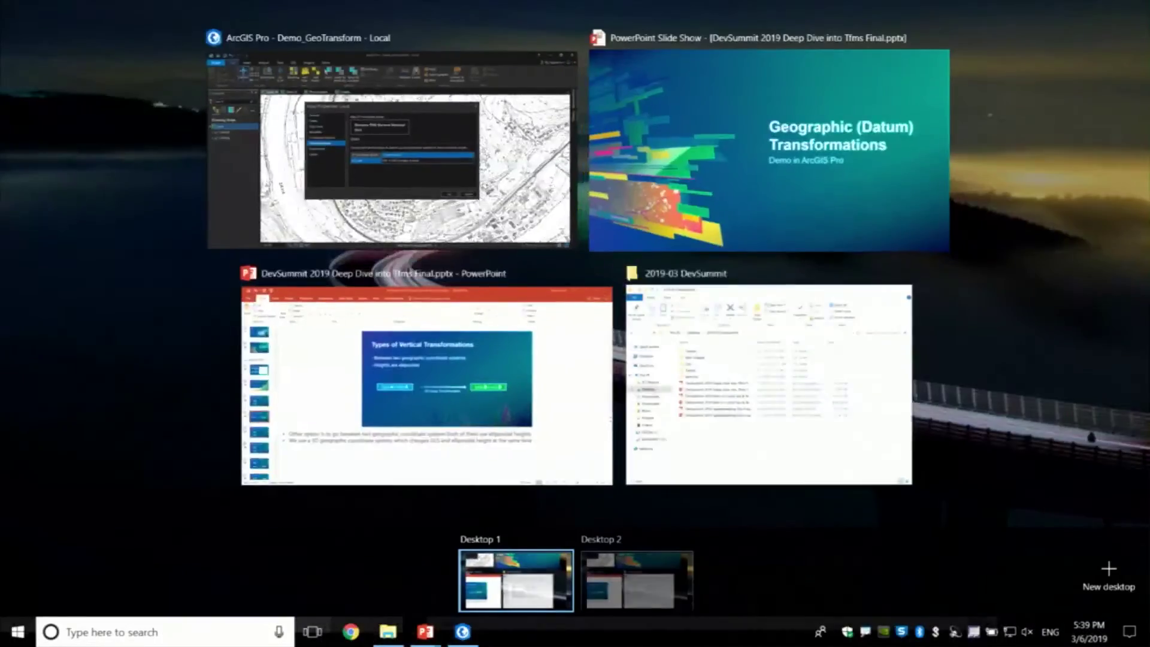
key(Escape)
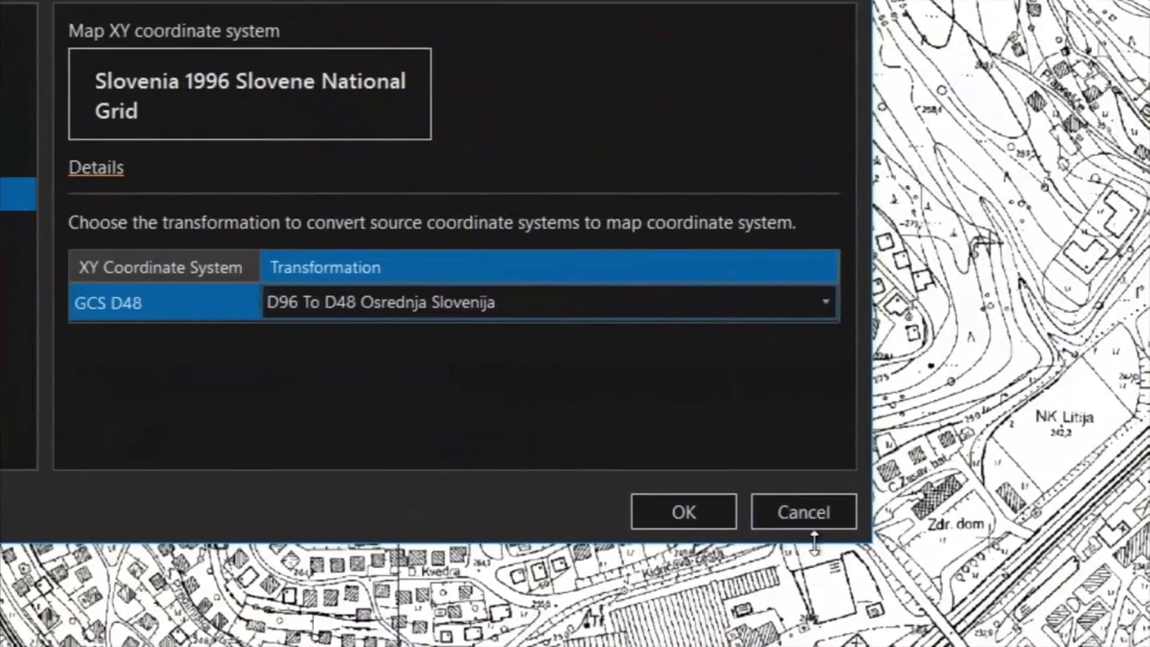
click(809, 441)
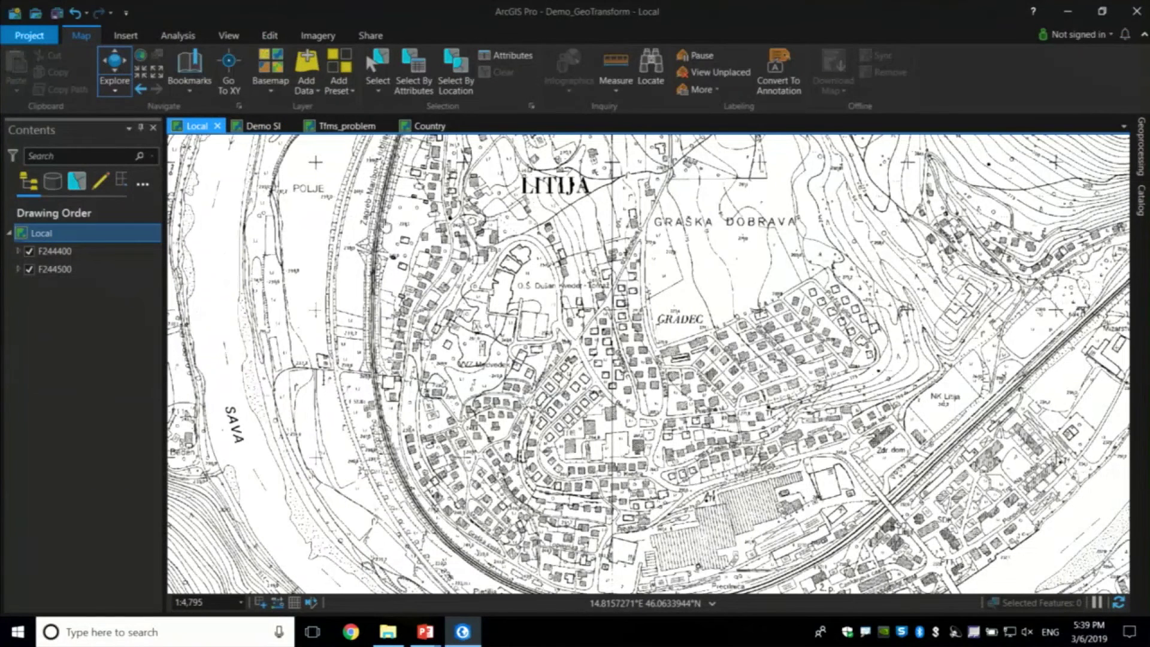
In the Tfms_problem map, check the KHM_VNM_roads layer's spatial reference and its geographic transformation in the Project tool.
click(329, 126)
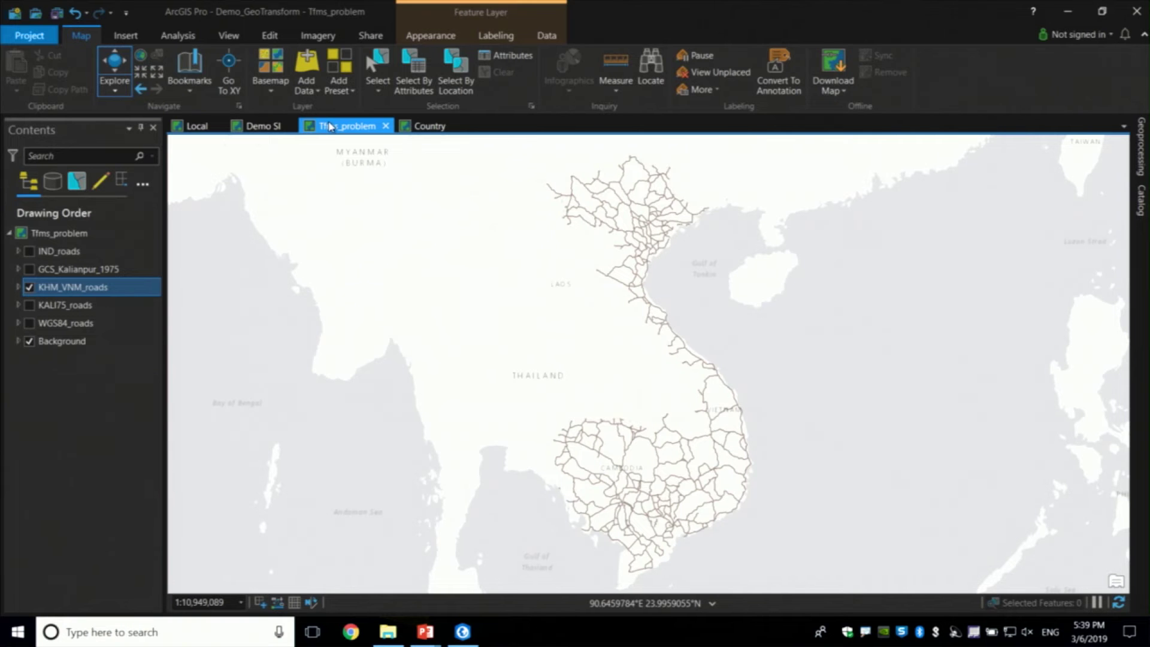
click(1138, 173)
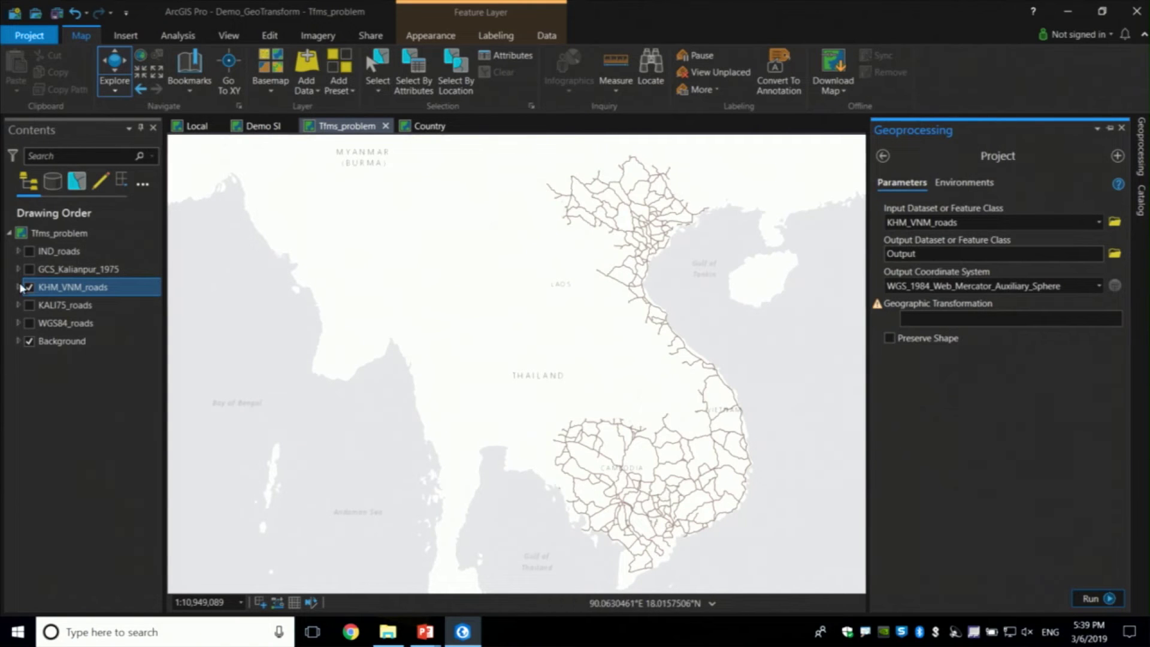
right_click(49, 289)
click(93, 603)
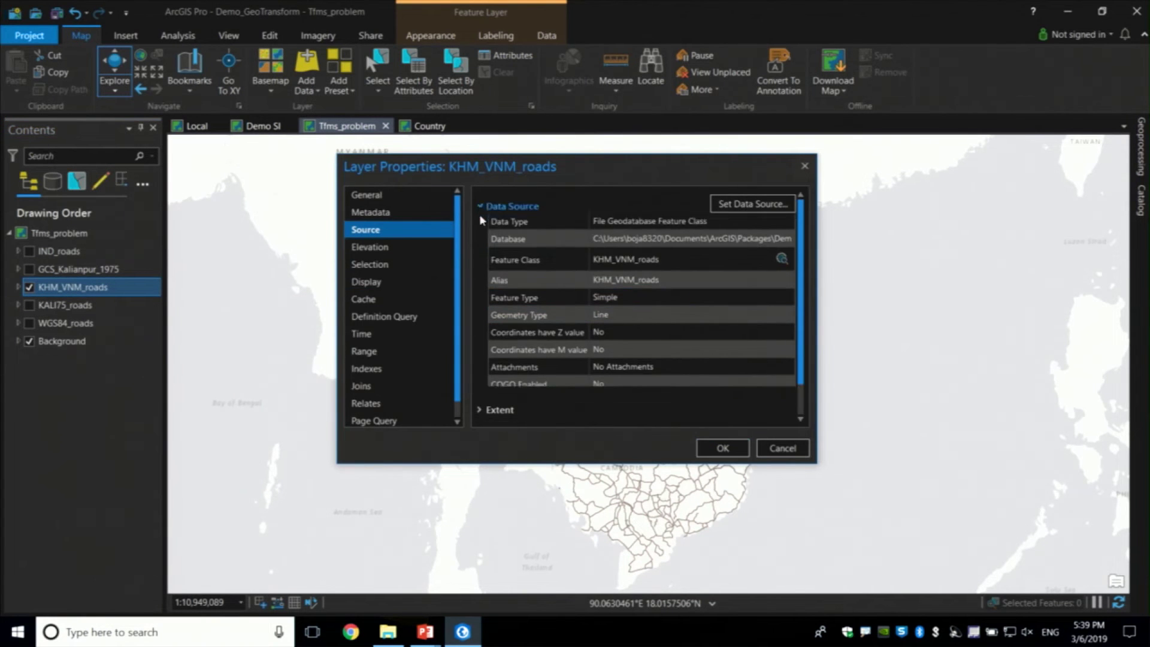
click(481, 206)
click(480, 254)
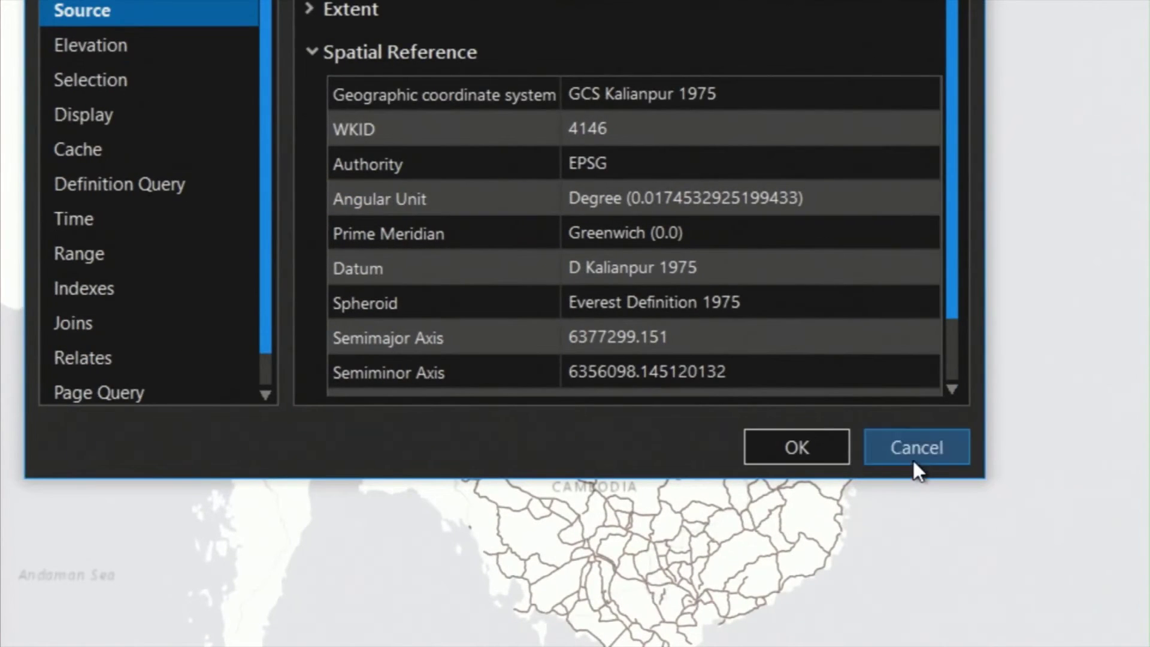
click(916, 455)
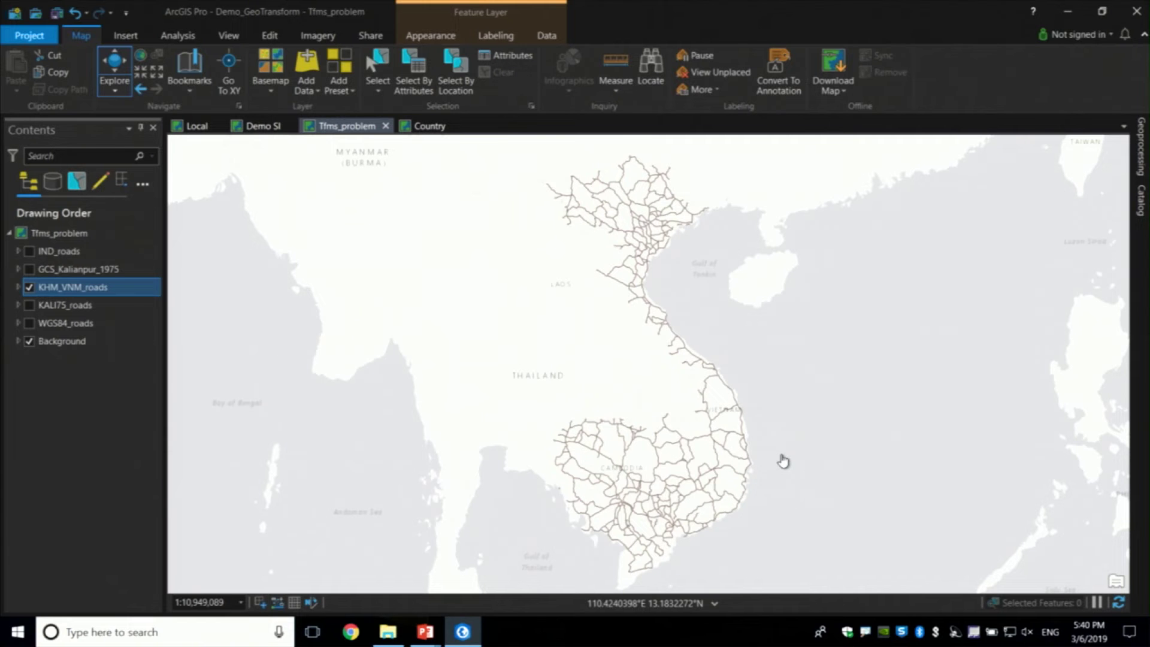
click(1142, 173)
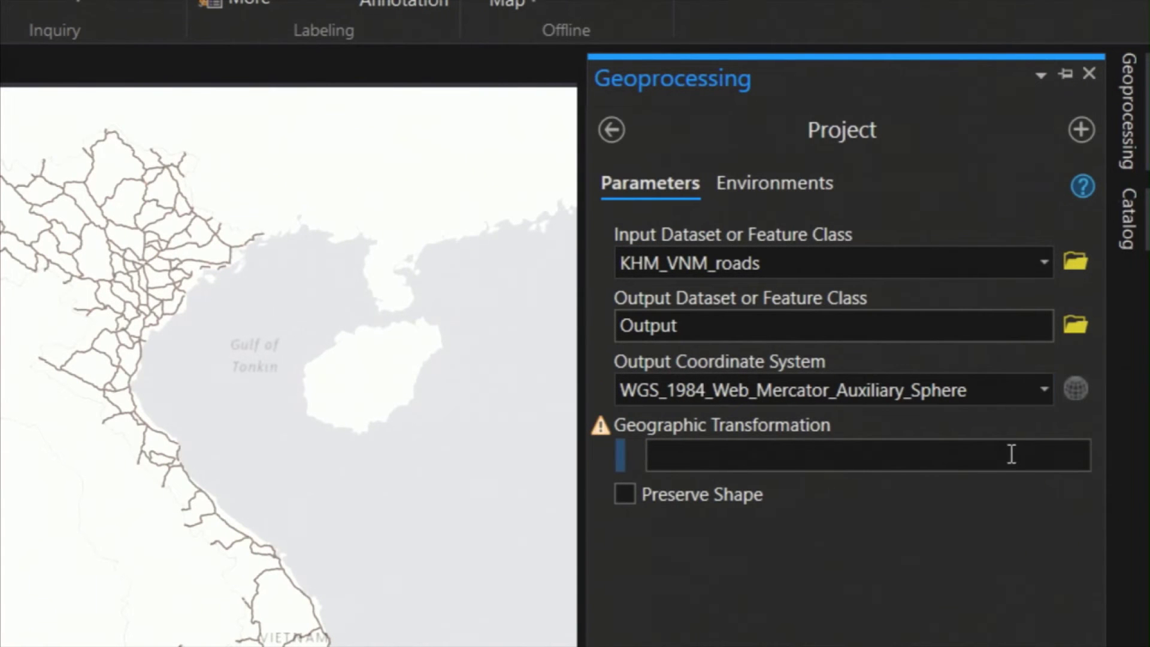
click(1011, 458)
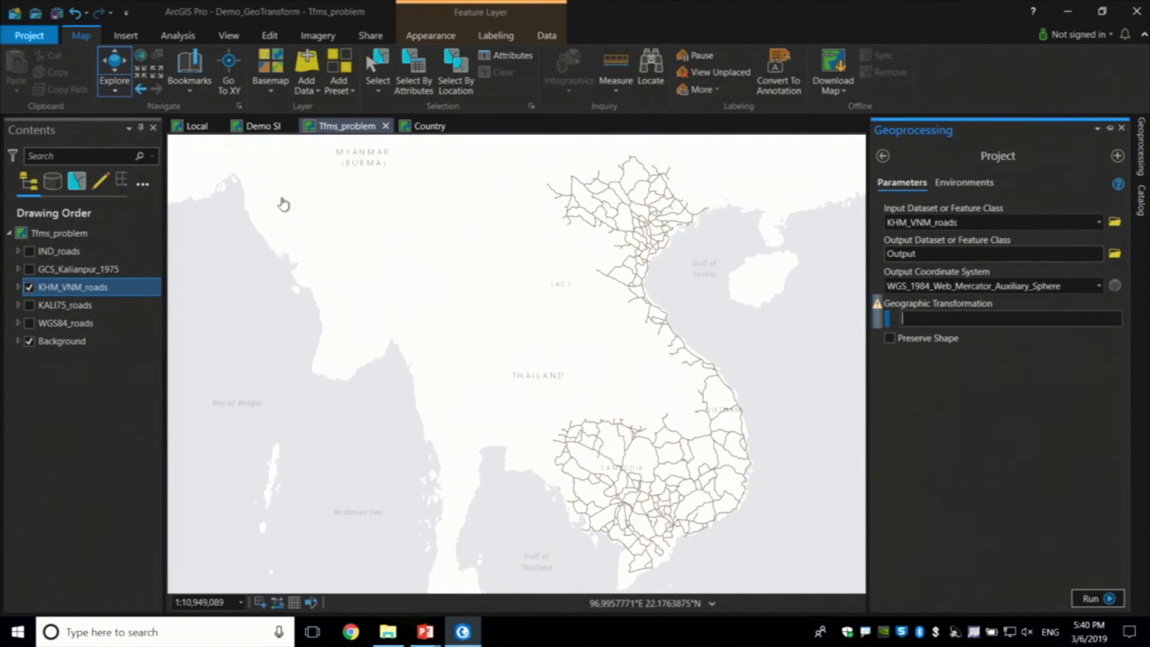
Zoom to the ViewAll bookmark and display the GCS_Kalianpur_1975 extent together with the IND_roads layer.
click(189, 70)
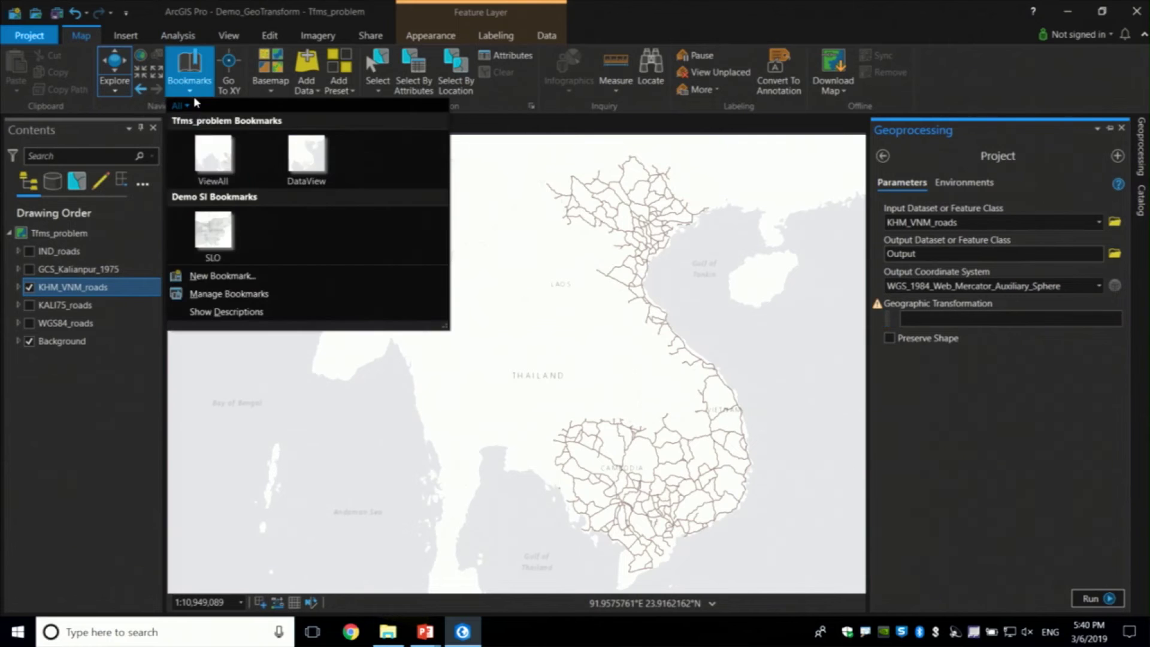
click(211, 150)
click(29, 269)
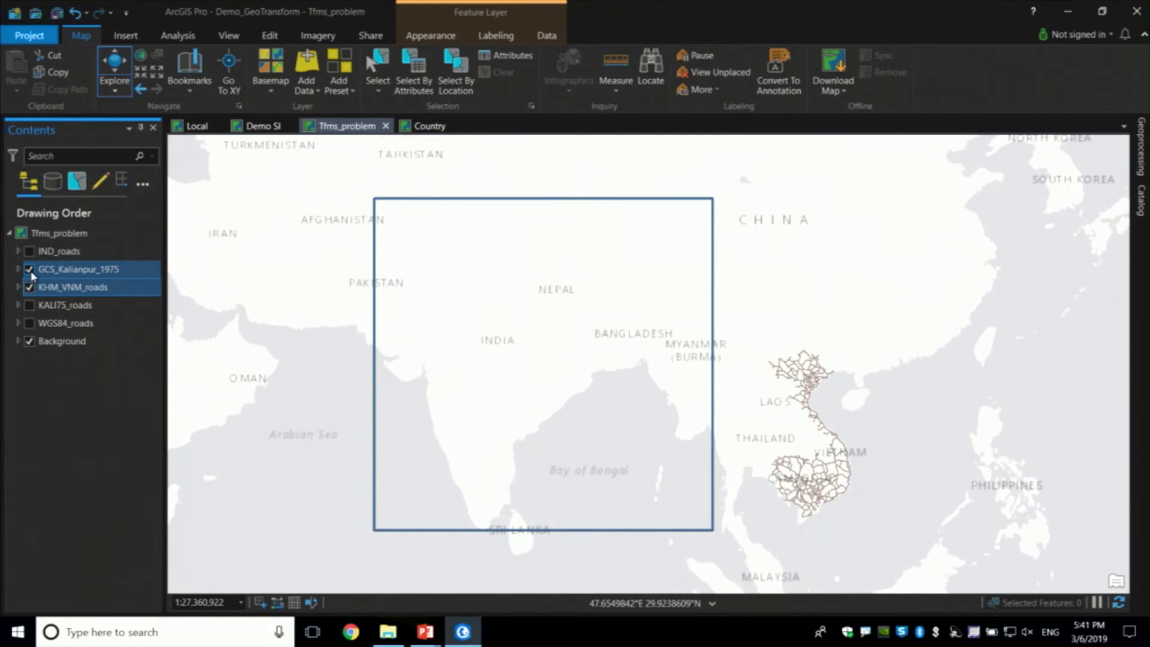
click(28, 251)
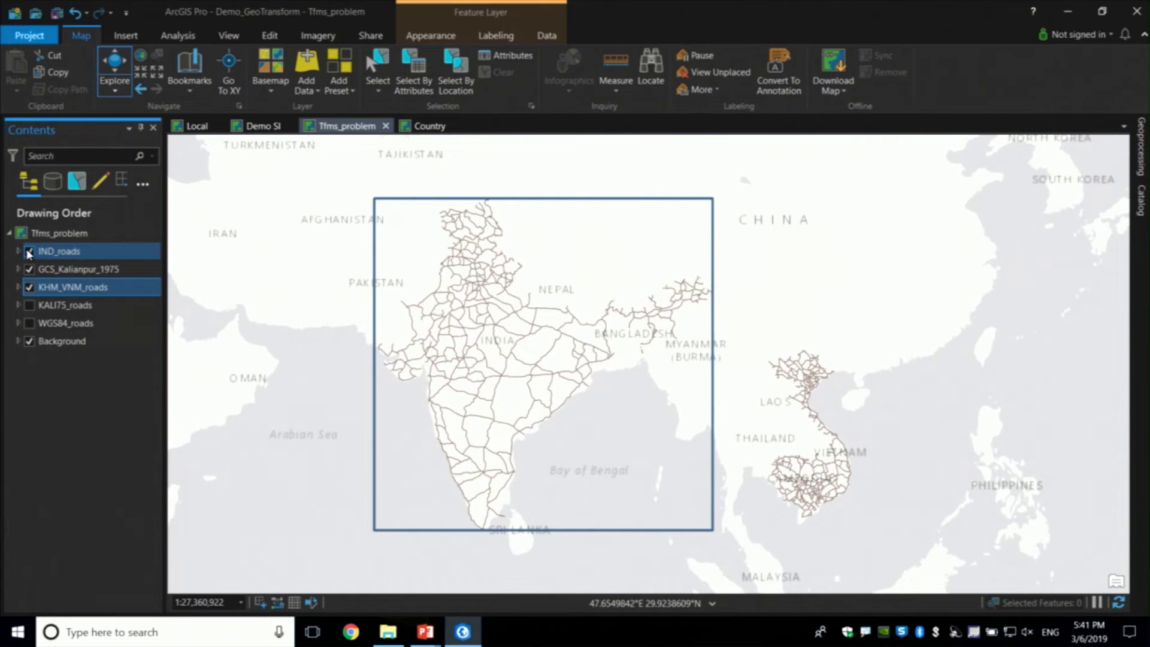
ctrl+click(60, 252)
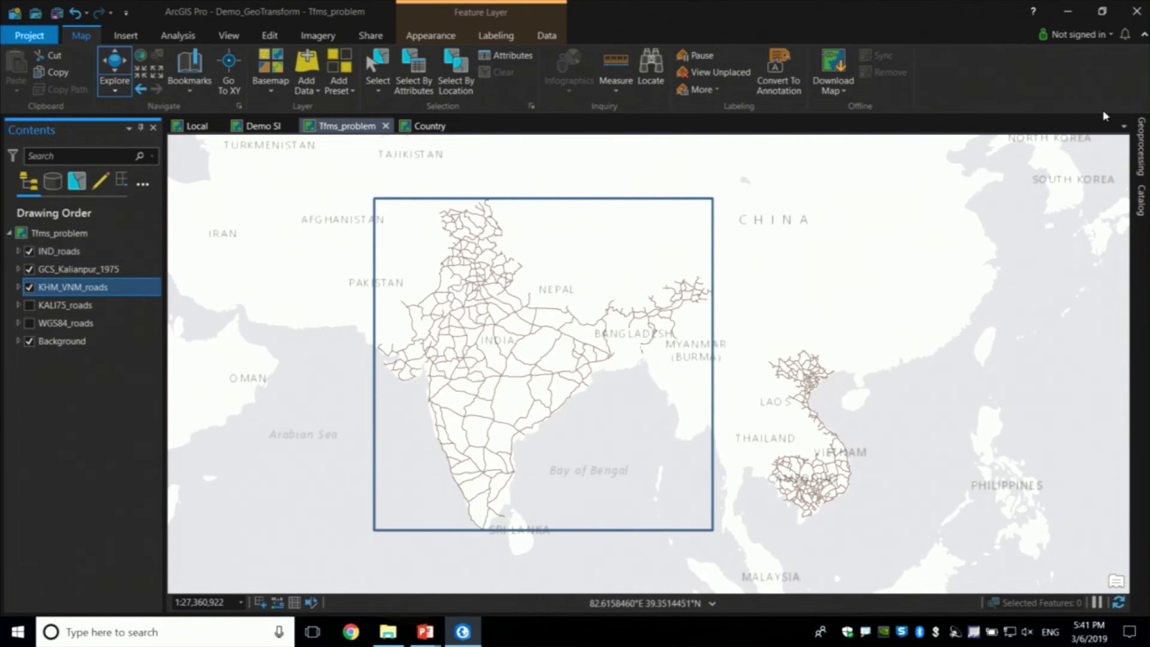
Set the Project tool's input dataset to IND_roads and check the geographic transformation offered for it.
click(1141, 150)
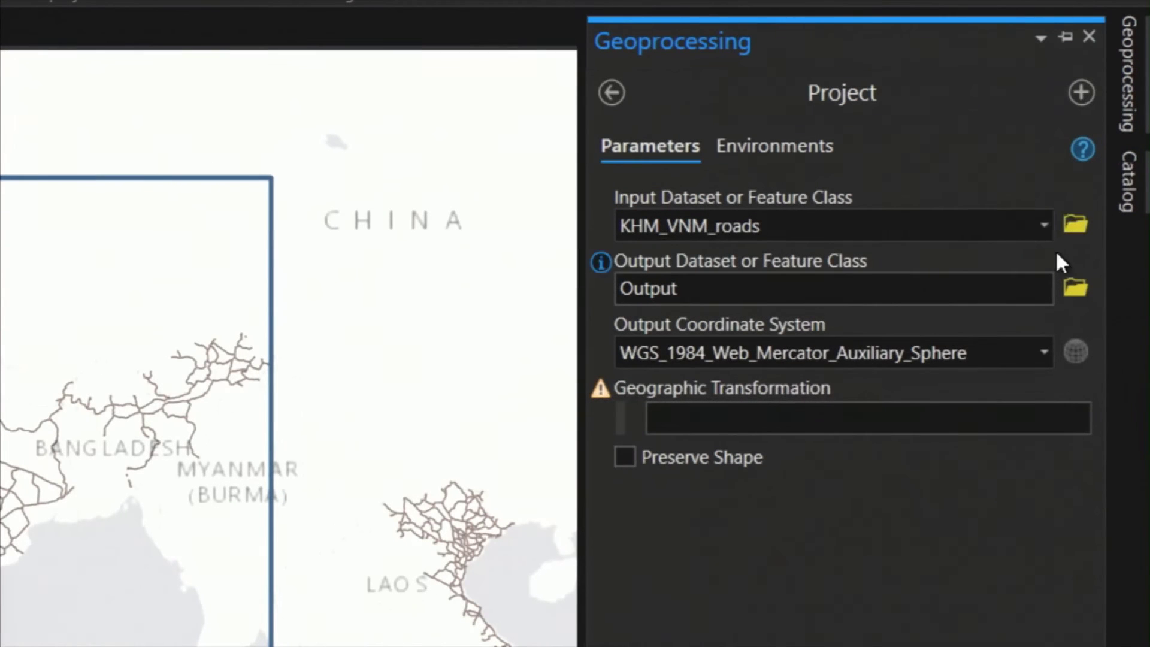
click(1099, 222)
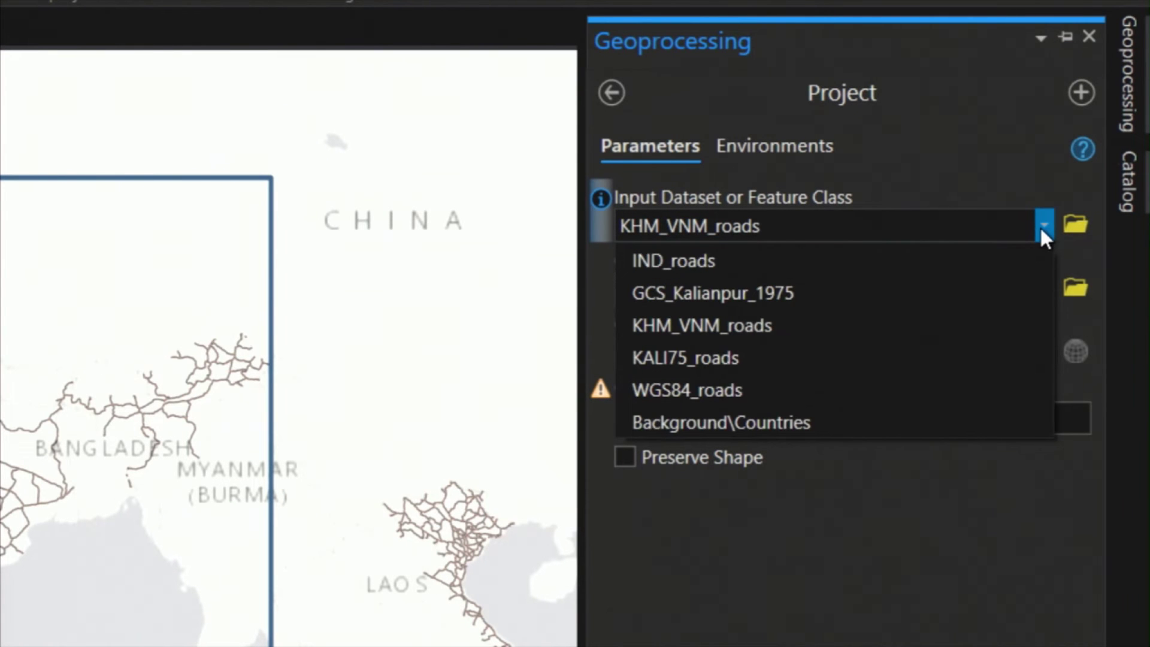
click(1040, 272)
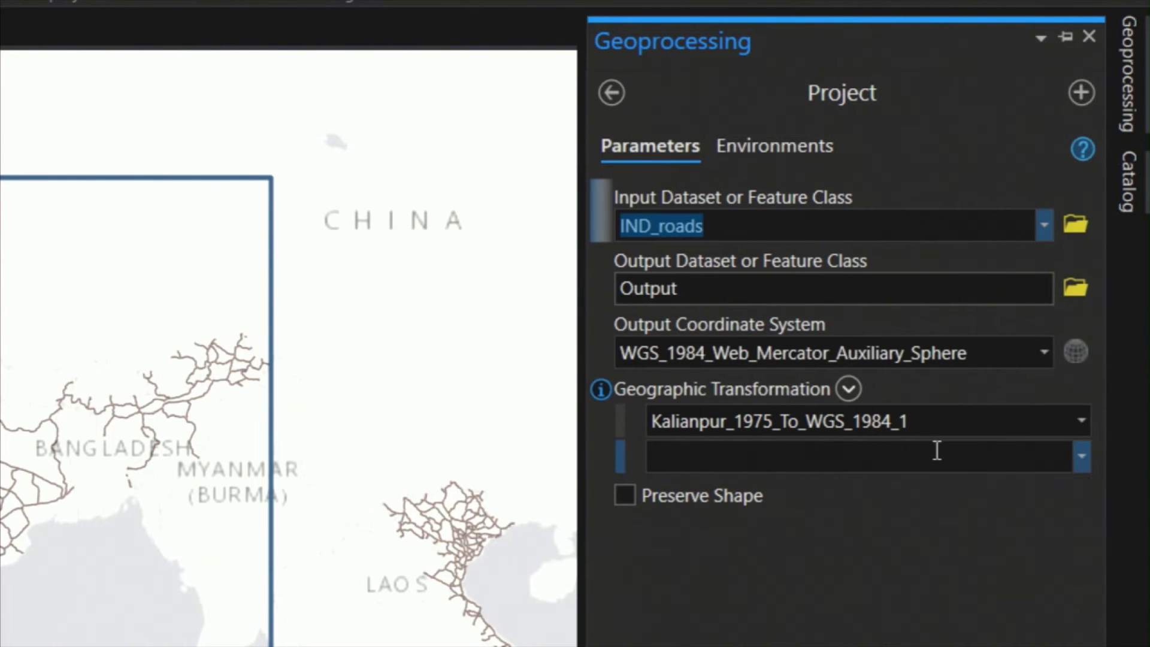
click(936, 419)
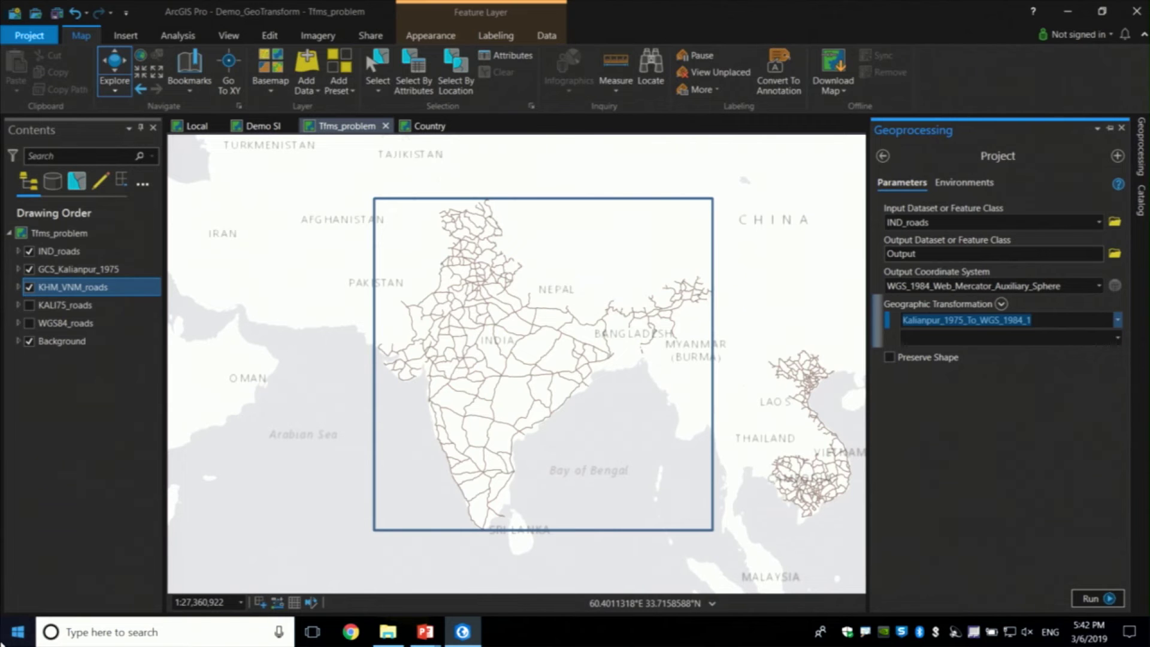
Hide the KHM_VNM_roads, GCS_Kalianpur_1975 and IND_roads layers and display WGS84_roads instead.
click(28, 288)
click(28, 270)
click(29, 252)
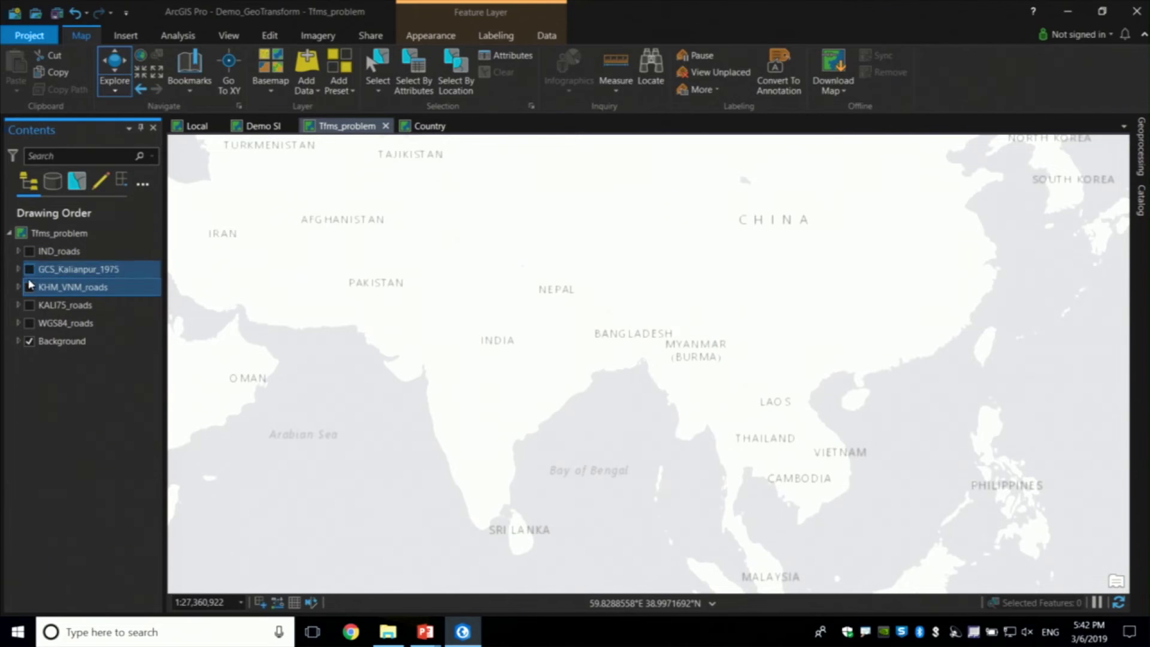
click(28, 324)
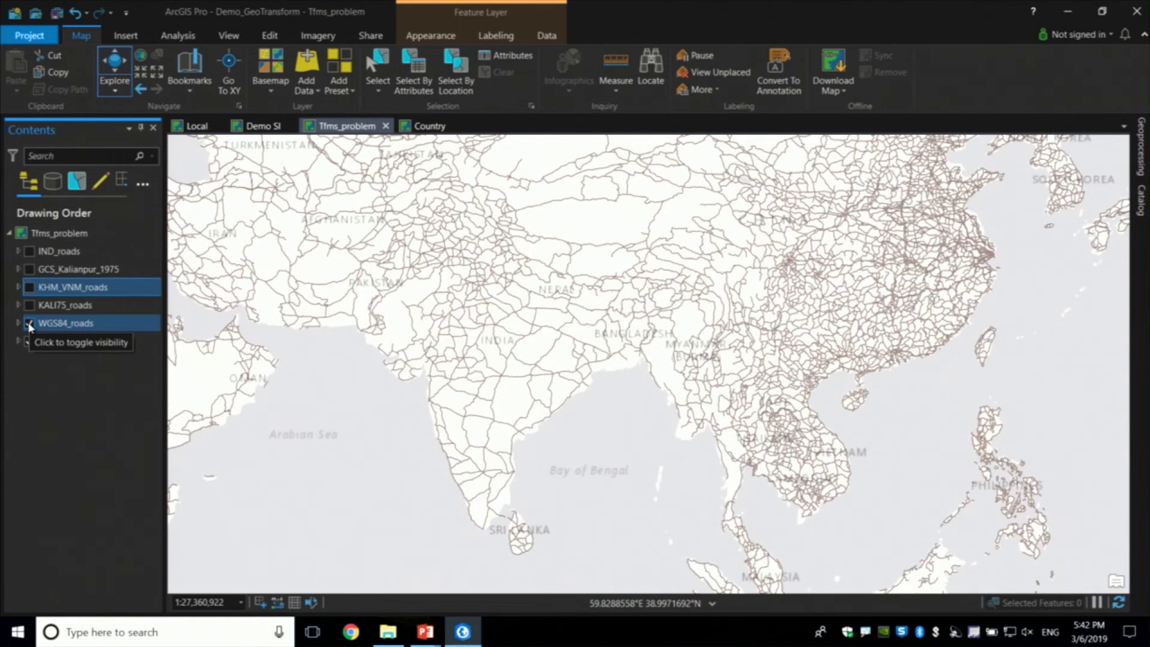
Replace the displayed WGS84_roads layer with KALI75_roads to compare them, and finish with KHM_VNM_roads as the only visible roads layer.
click(29, 324)
click(30, 307)
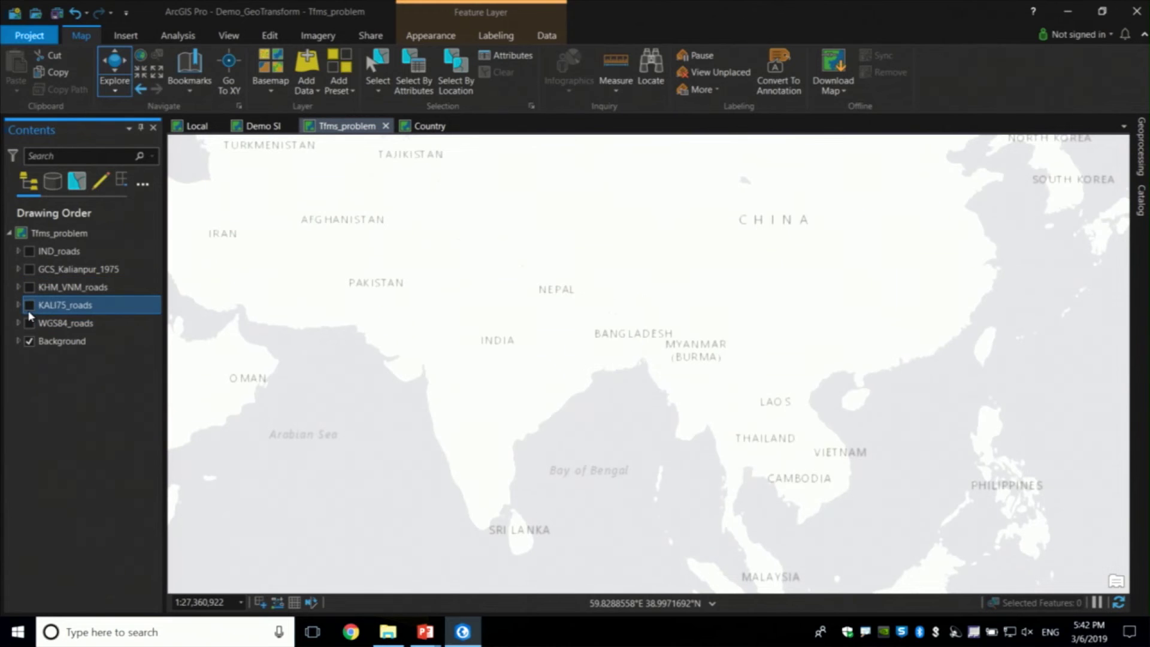
click(29, 305)
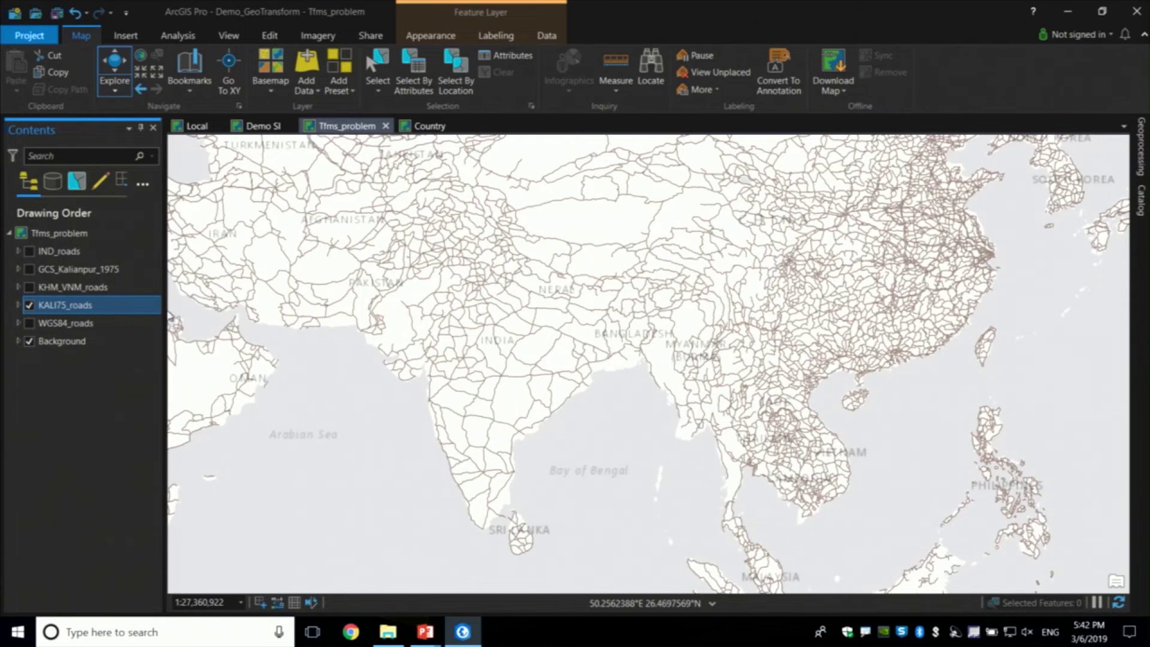
click(32, 306)
click(32, 288)
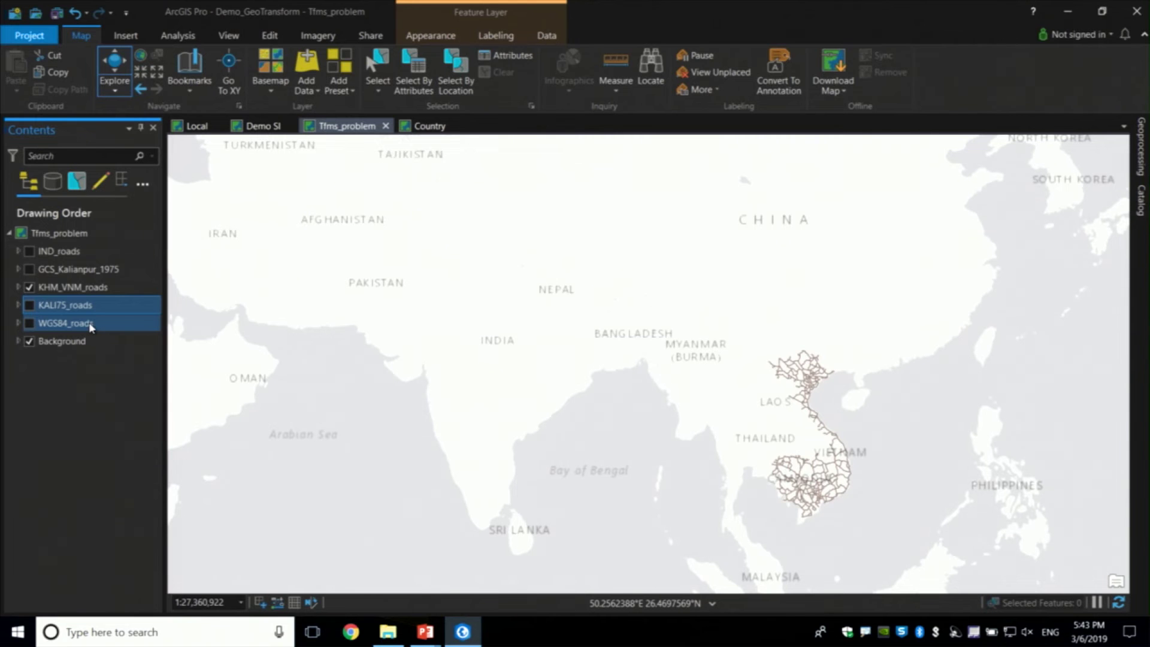
ctrl+click(91, 324)
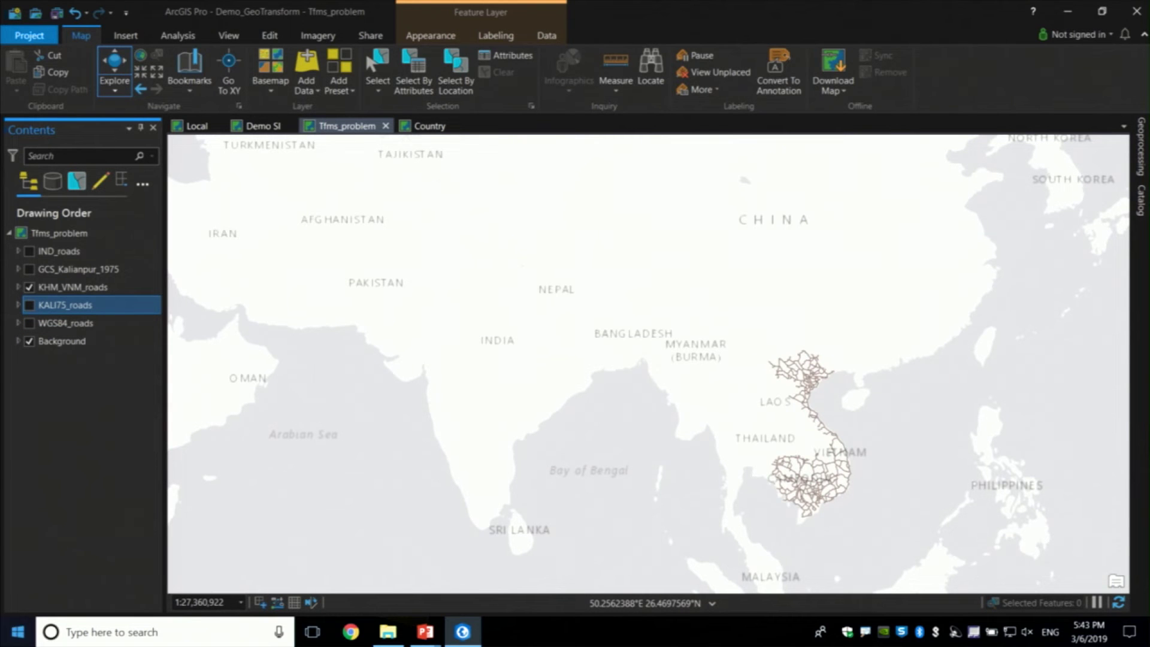
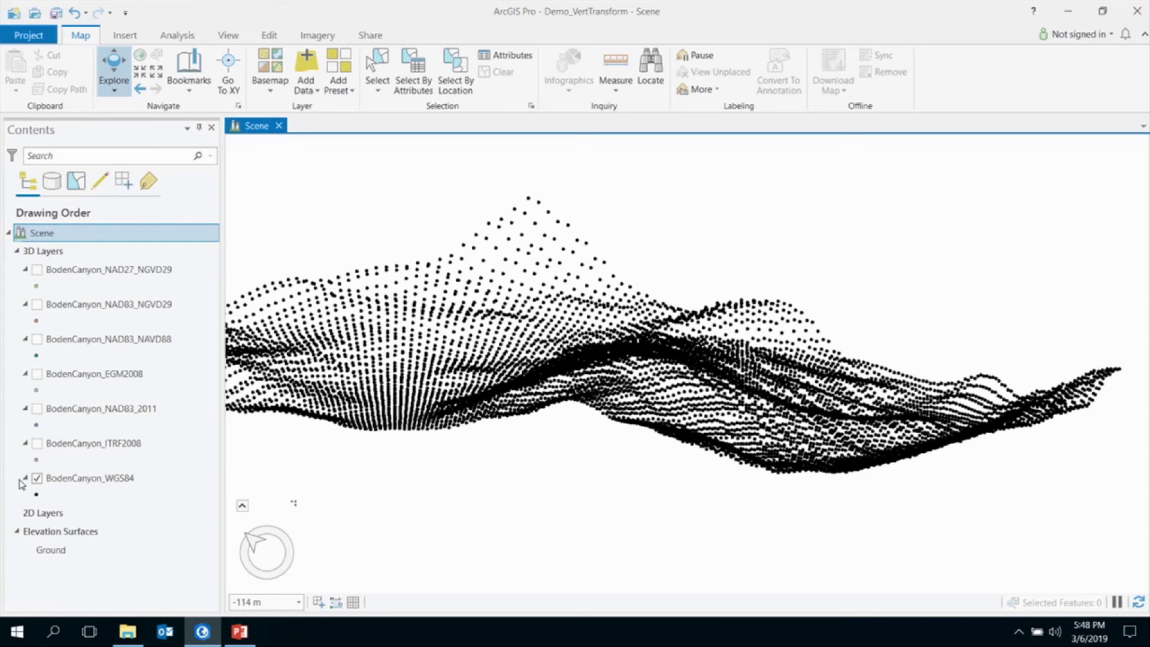
Compare the BodenCanyon_ITRF2008 and BodenCanyon_EGM2008 points with BodenCanyon_WGS84, leaving only EGM2008 and WGS84 displayed.
click(37, 444)
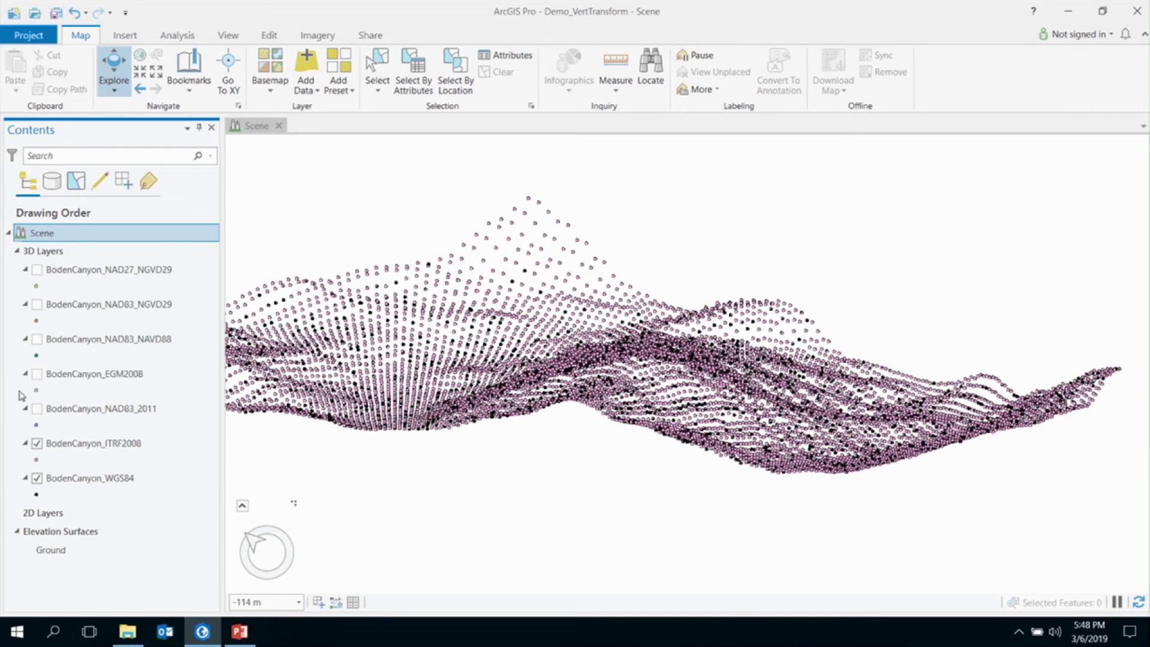
click(36, 375)
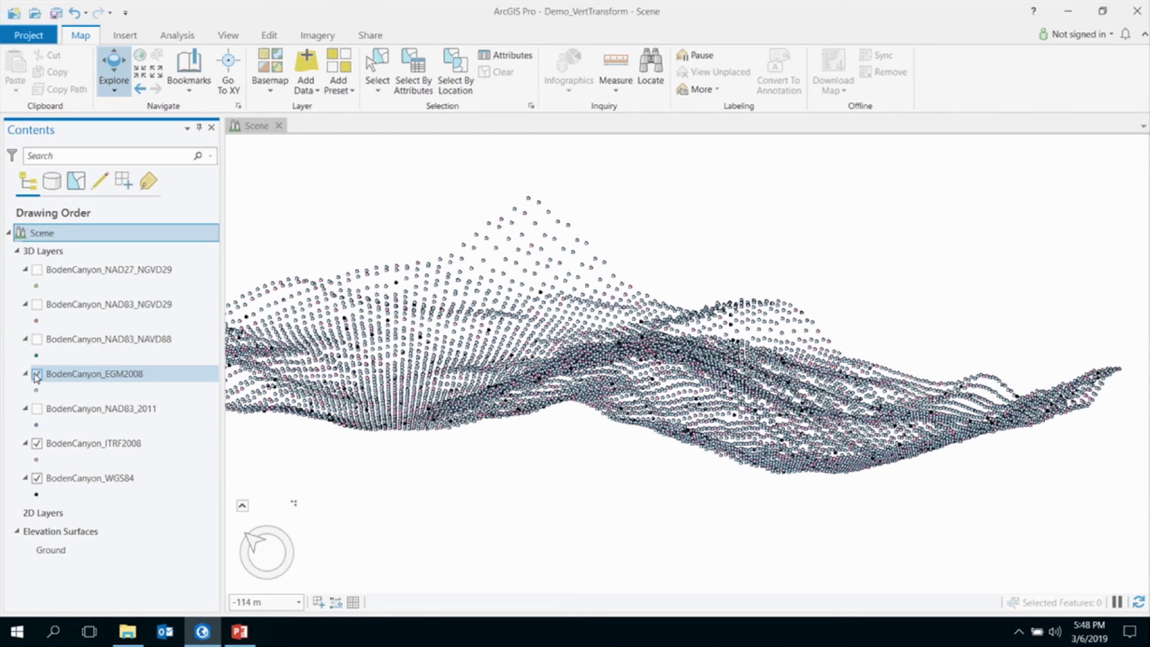
click(36, 375)
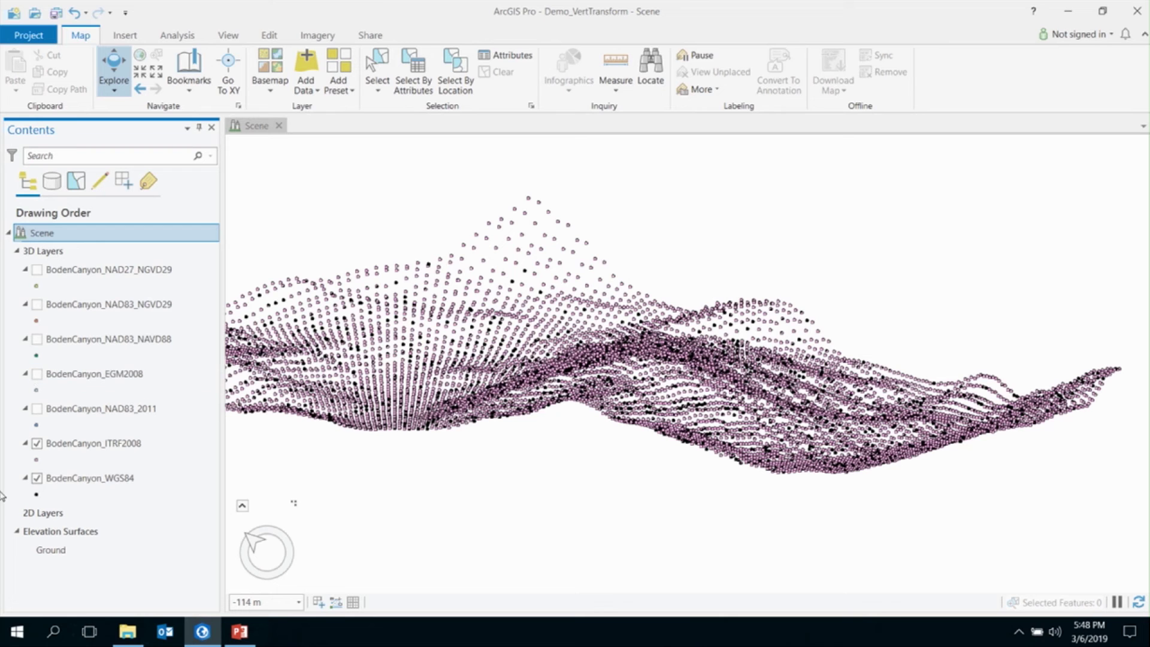
click(34, 446)
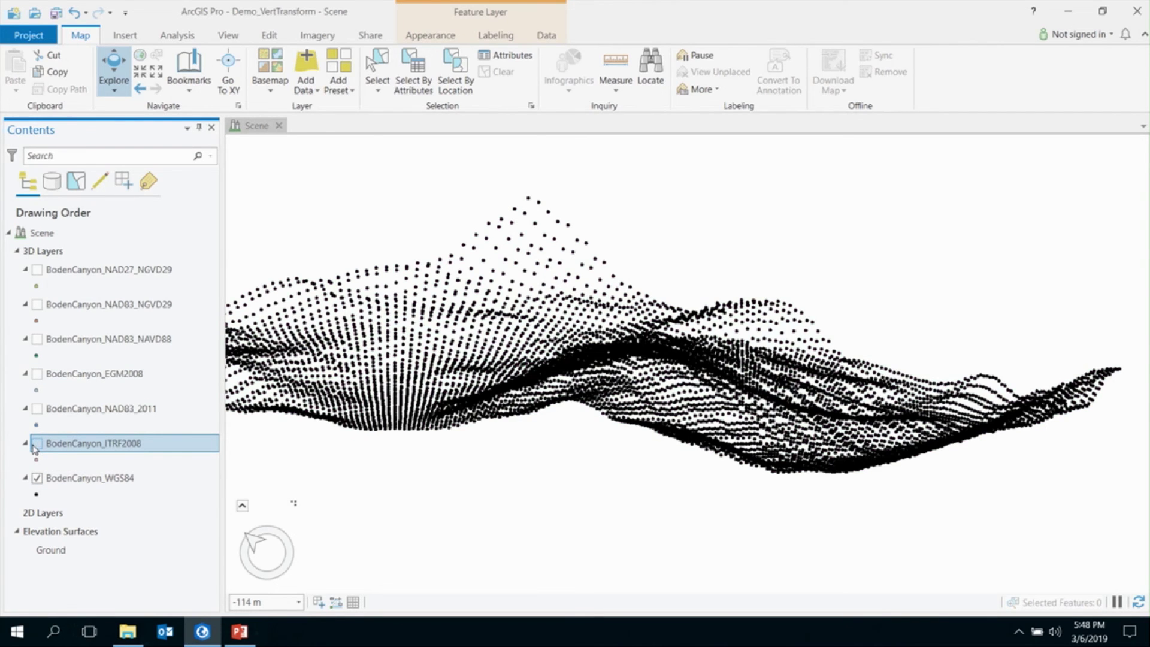
click(46, 375)
click(37, 374)
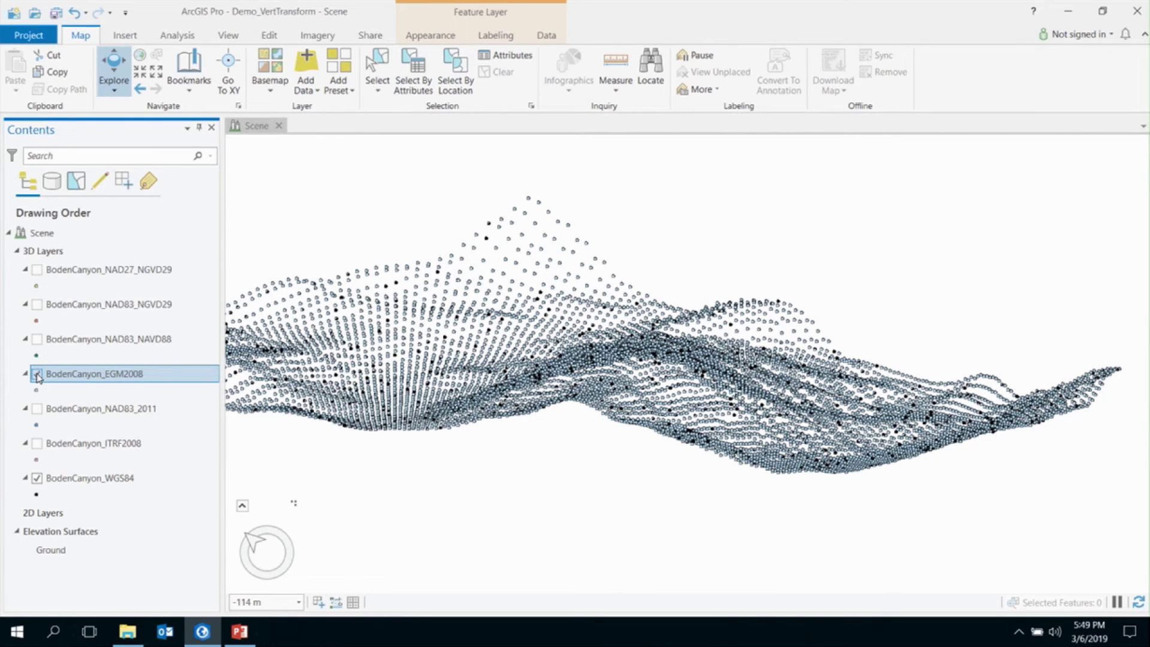
In the scene's transformation properties, set the transformation for GCS WGS 1984 with WGS 1984 heights to <None>.
right_click(28, 239)
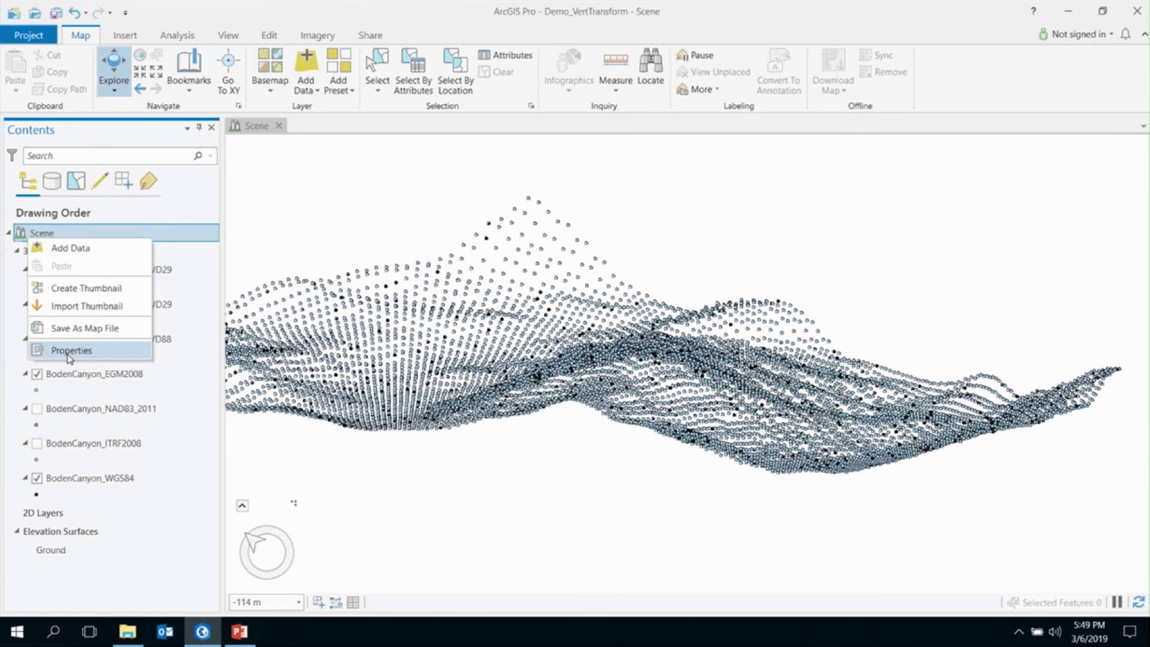
click(69, 352)
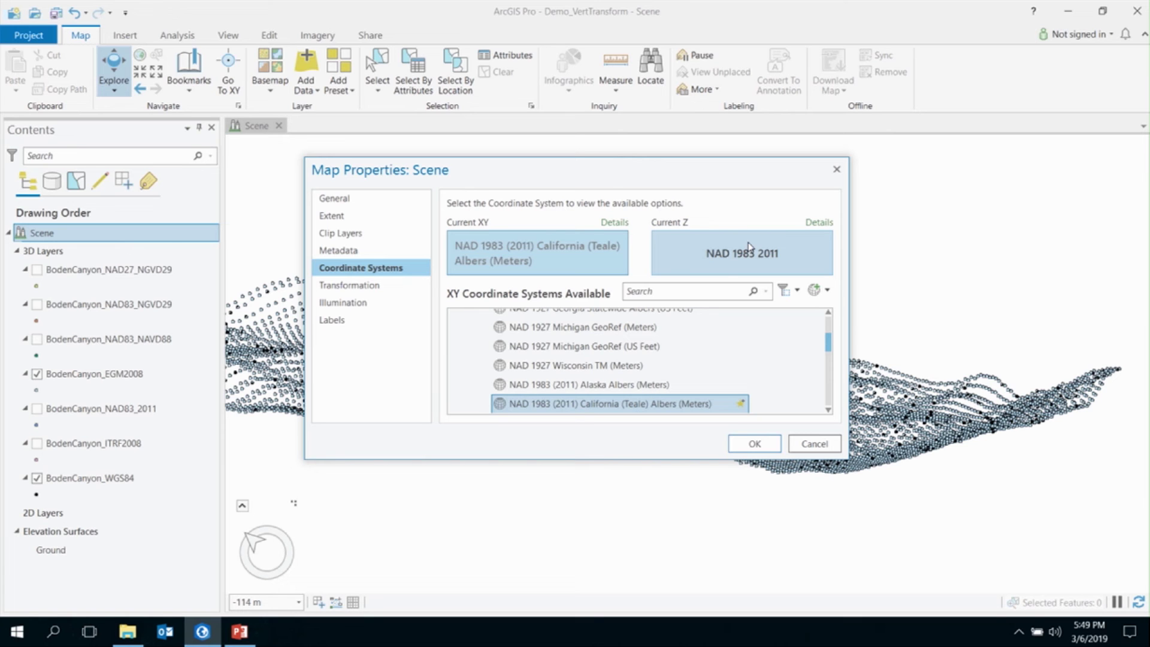
click(394, 291)
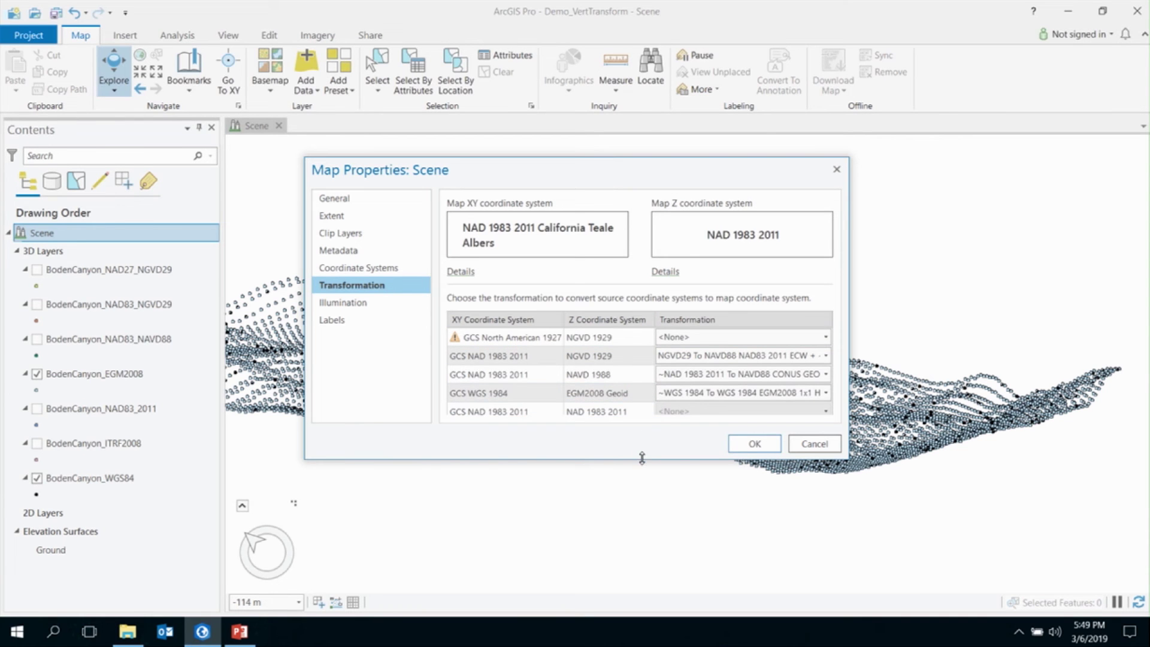
drag(642, 458, 631, 522)
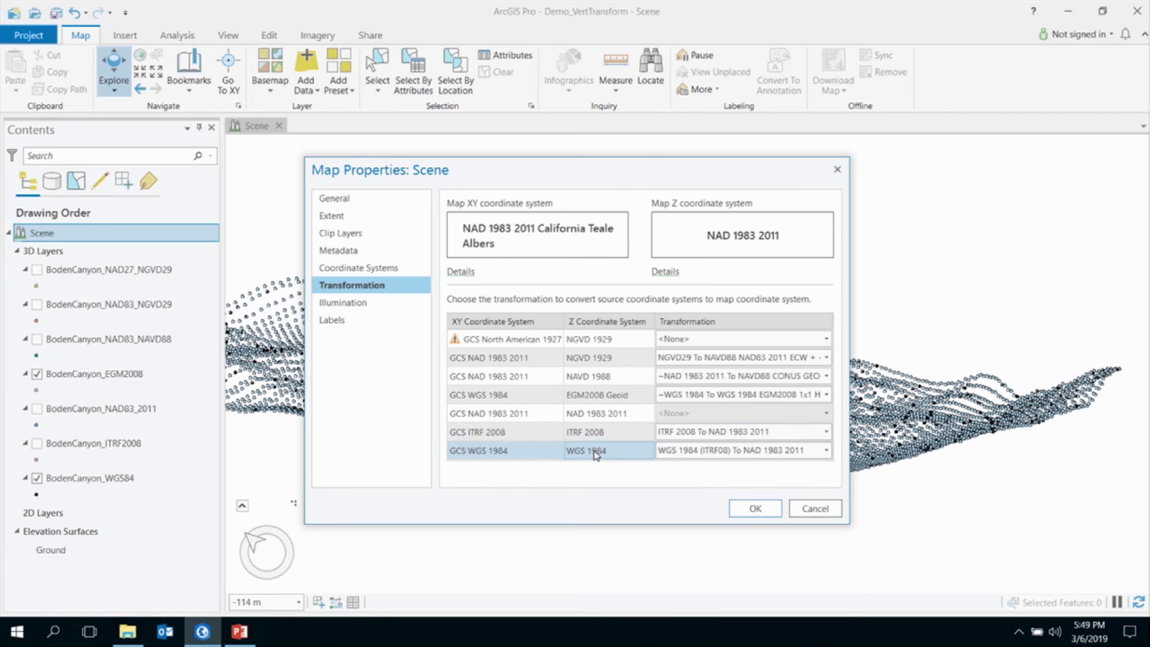
click(682, 452)
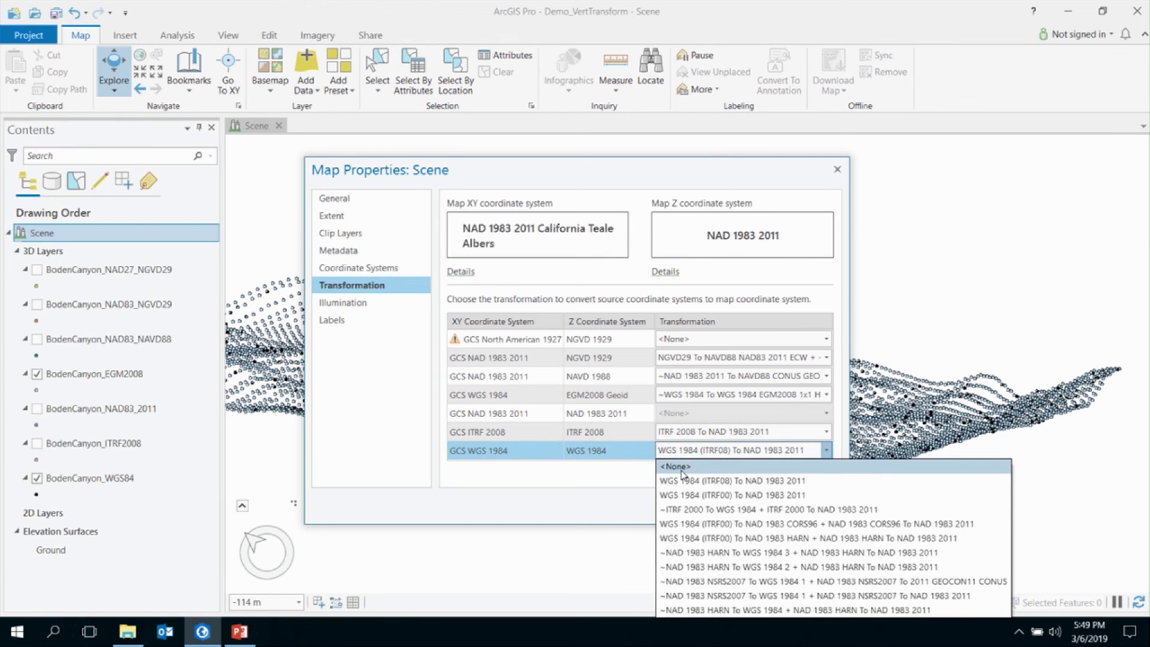
click(682, 469)
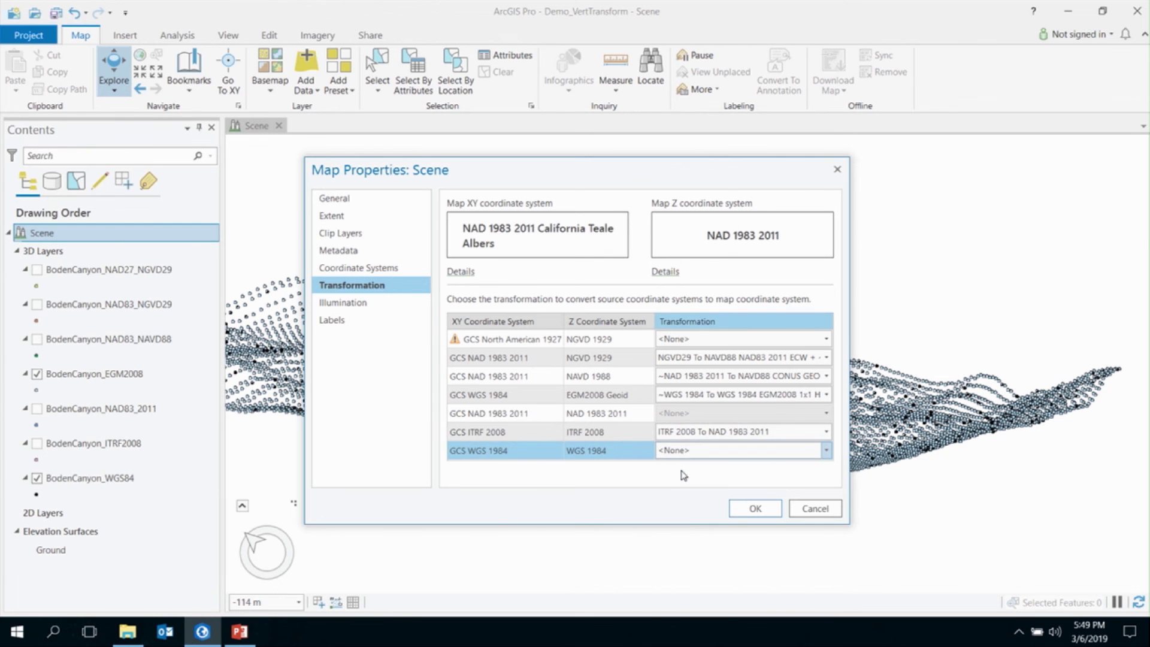
Set the transformation for GCS WGS 1984 with EGM2008 Geoid heights to <None> and apply the scene properties.
click(700, 396)
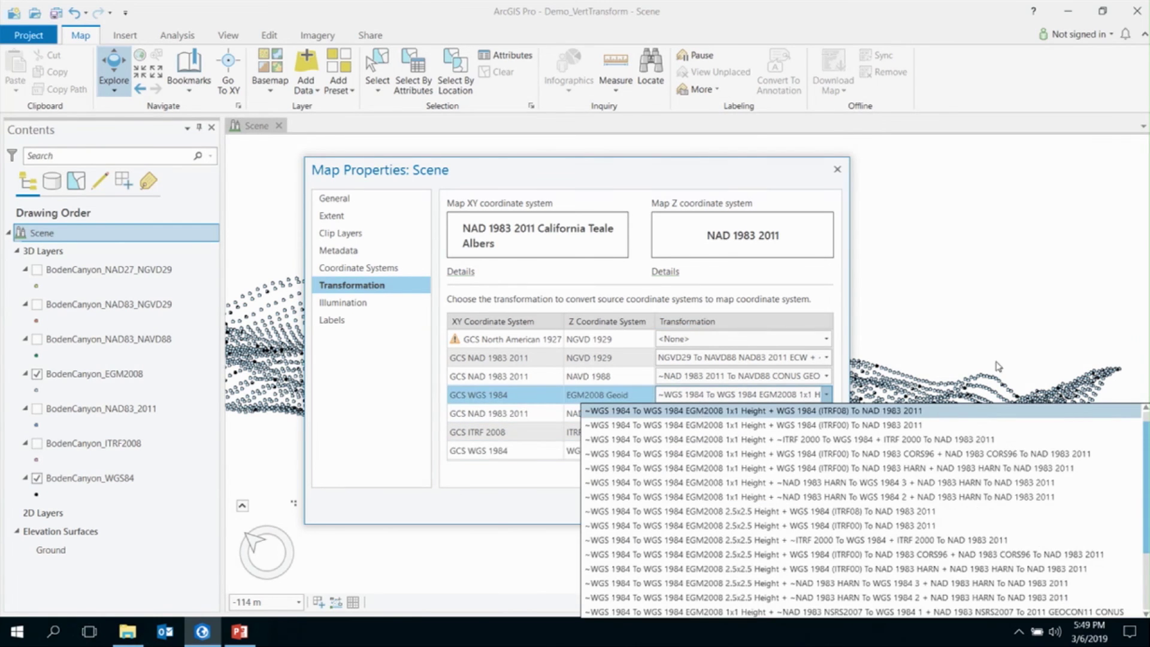
click(1146, 408)
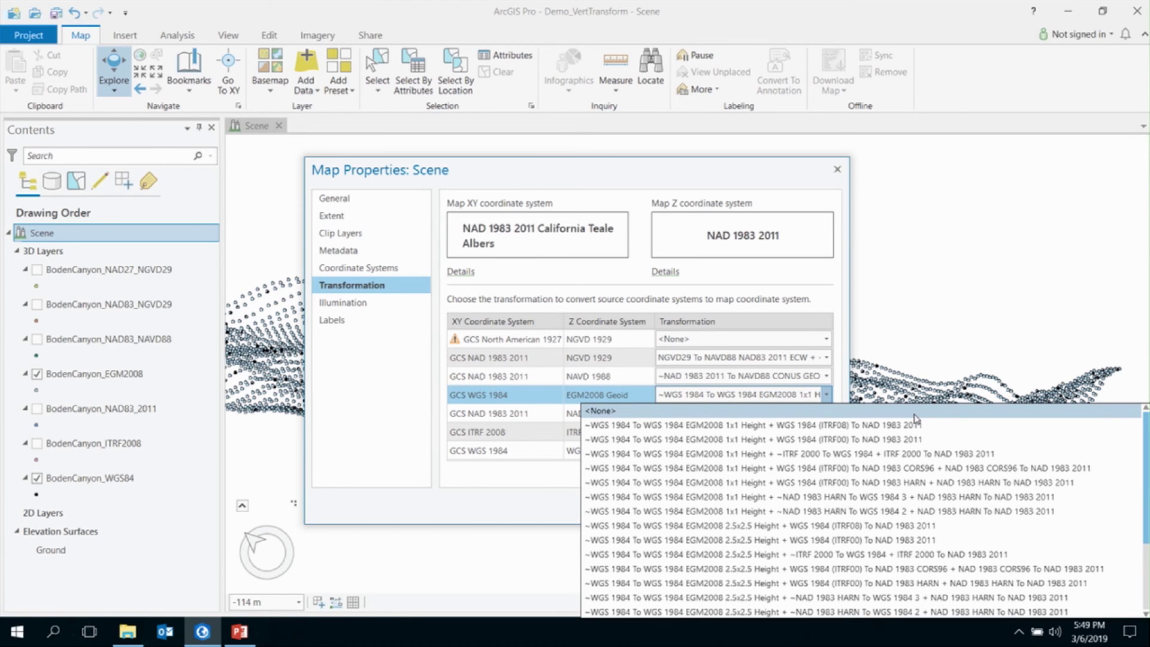
click(912, 411)
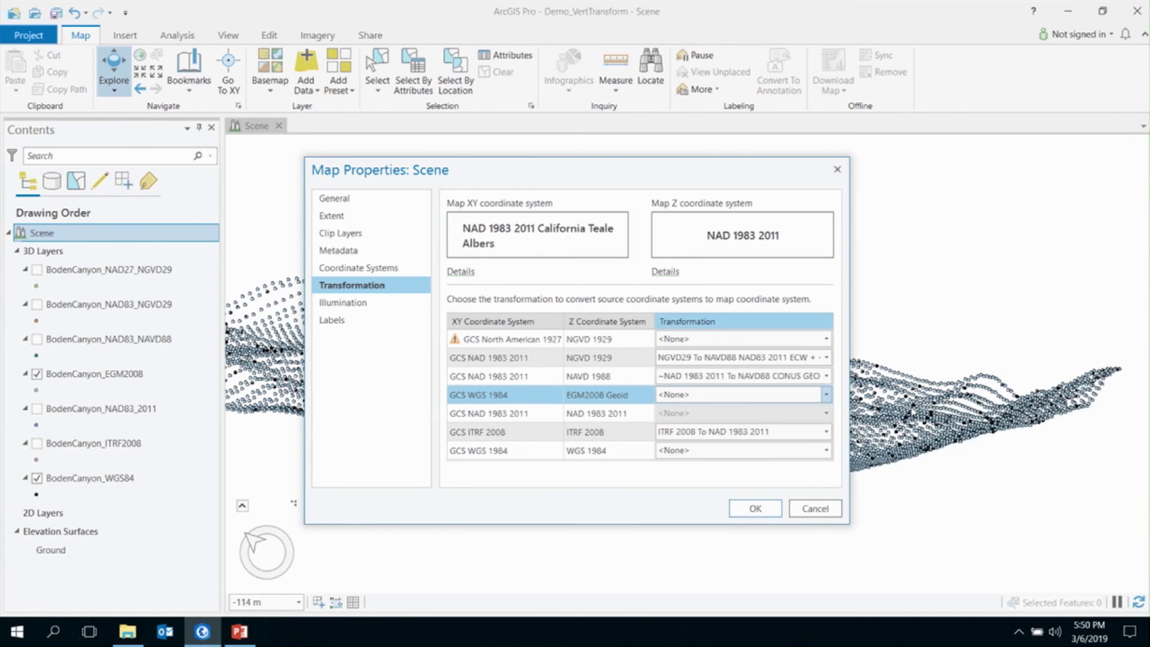
click(753, 509)
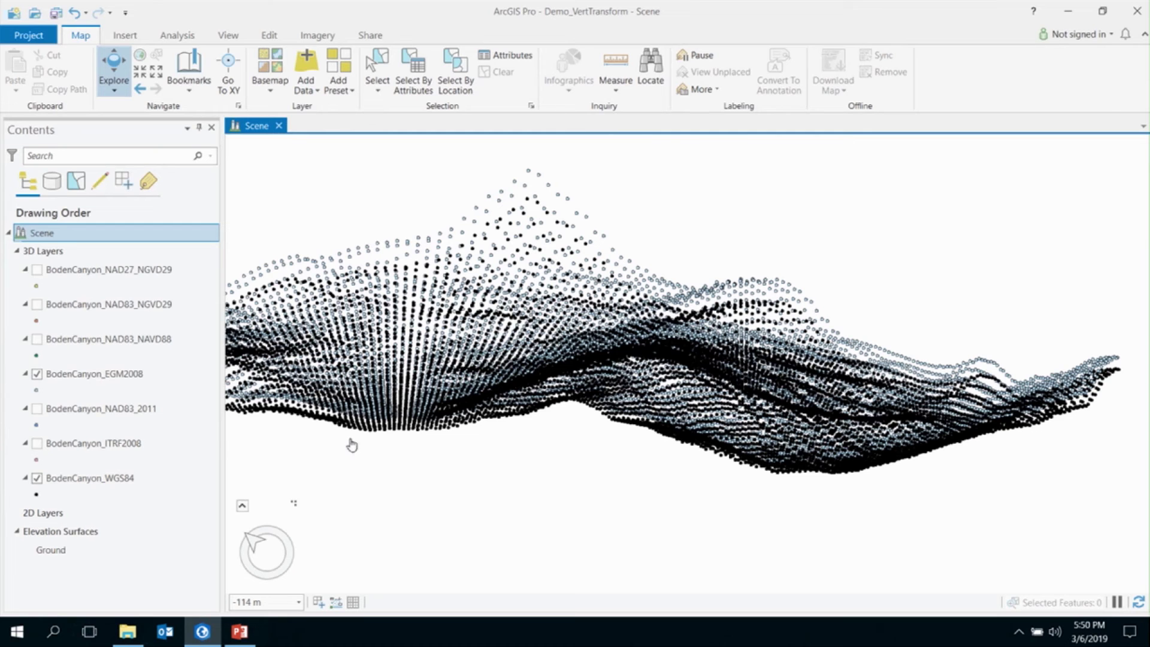
Hide BodenCanyon_EGM2008 and BodenCanyon_WGS84, display BodenCanyon_NAD83_NAVD88, and briefly overlay BodenCanyon_NAD83_NGVD29 for comparison.
click(37, 375)
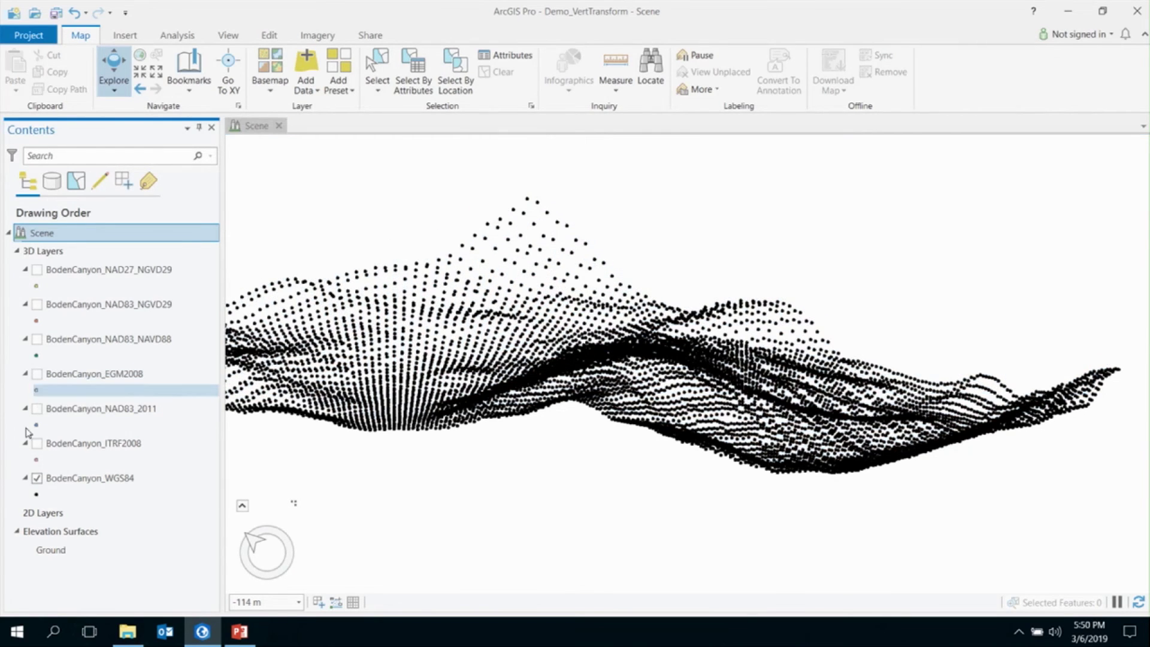
click(36, 479)
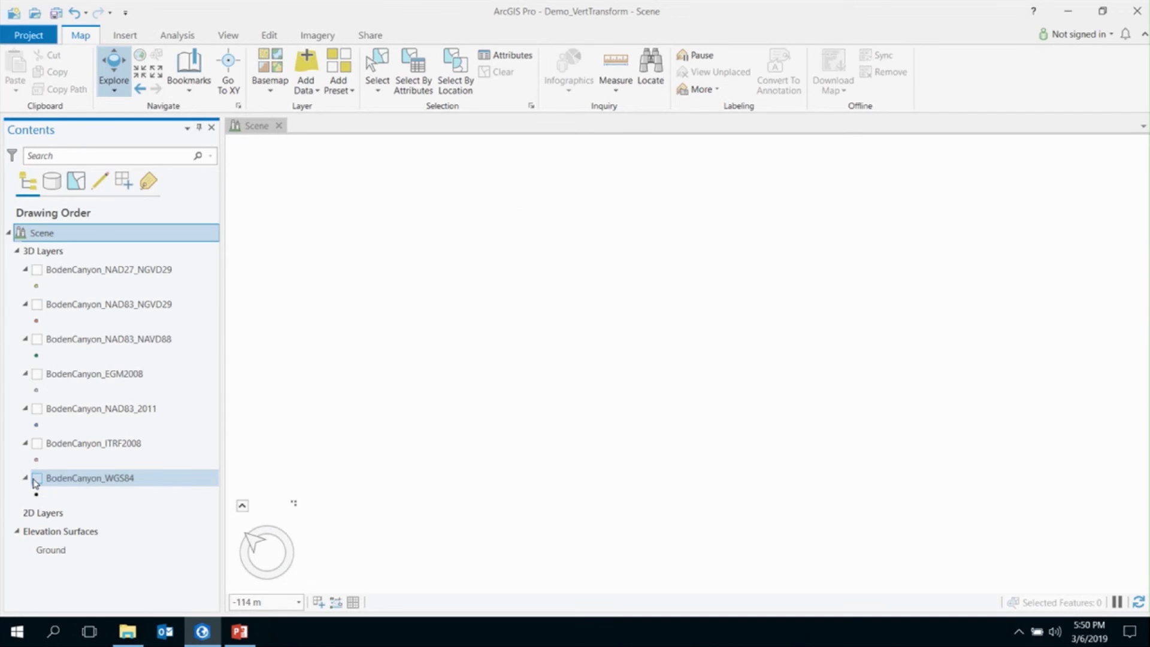
click(37, 344)
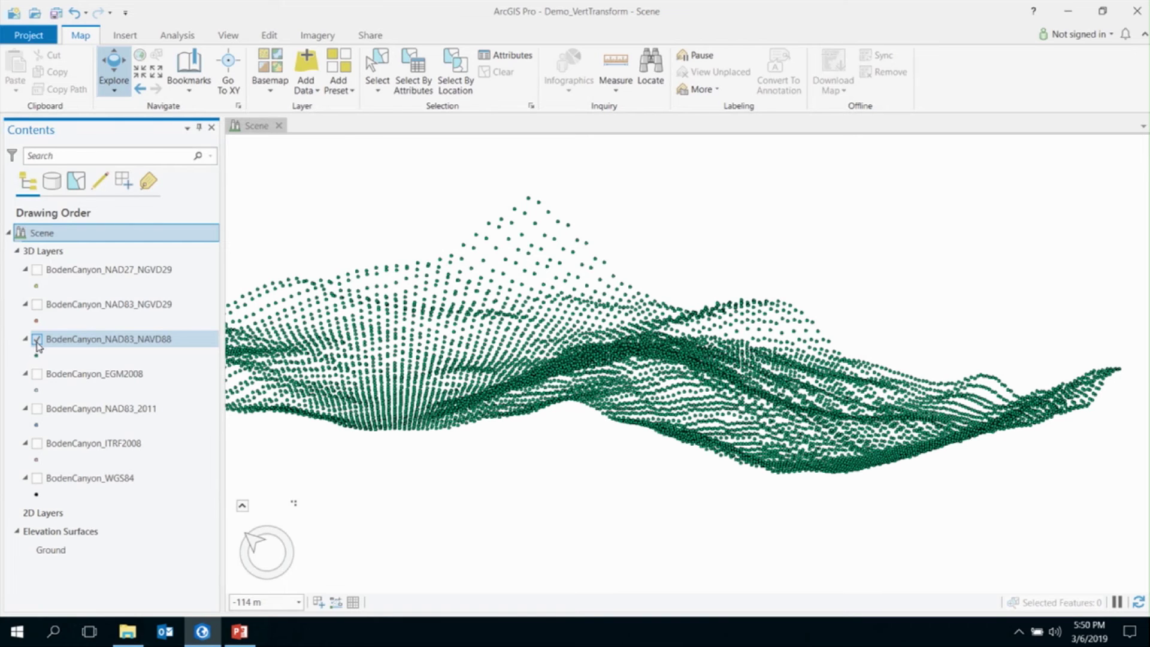
click(36, 306)
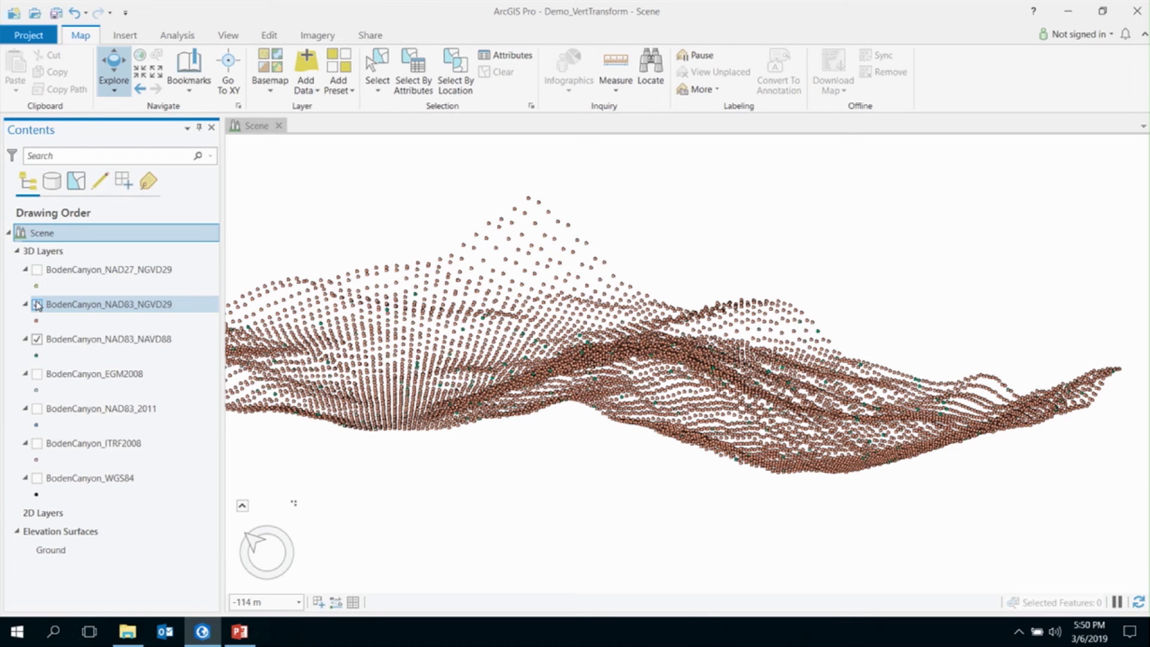
click(36, 305)
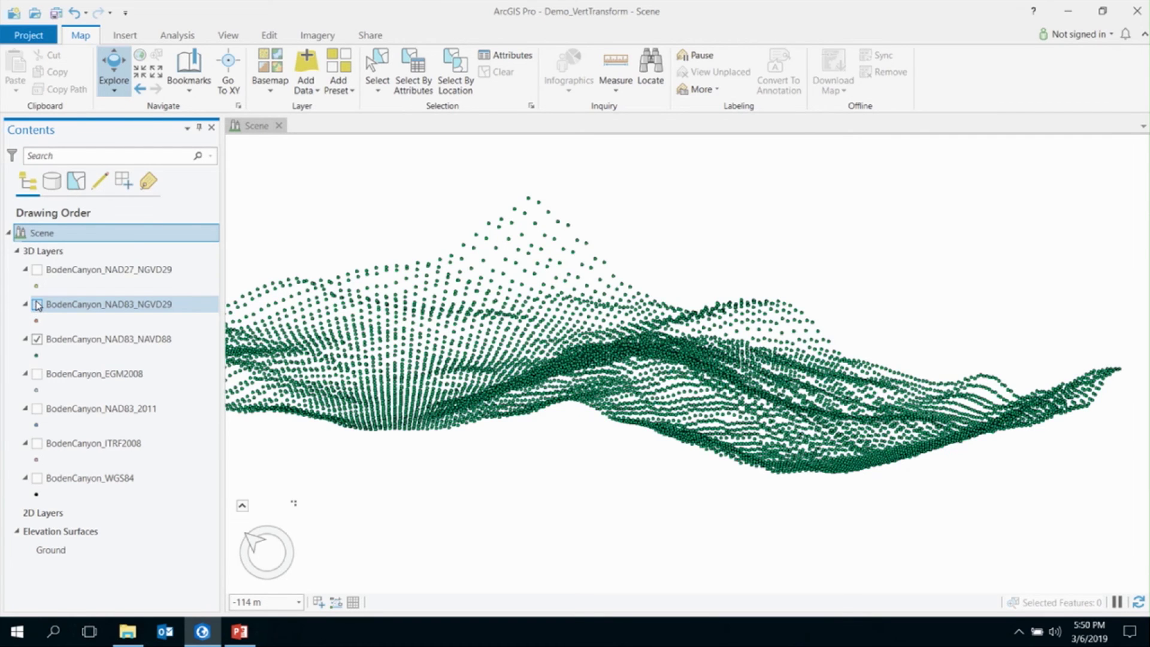
click(41, 267)
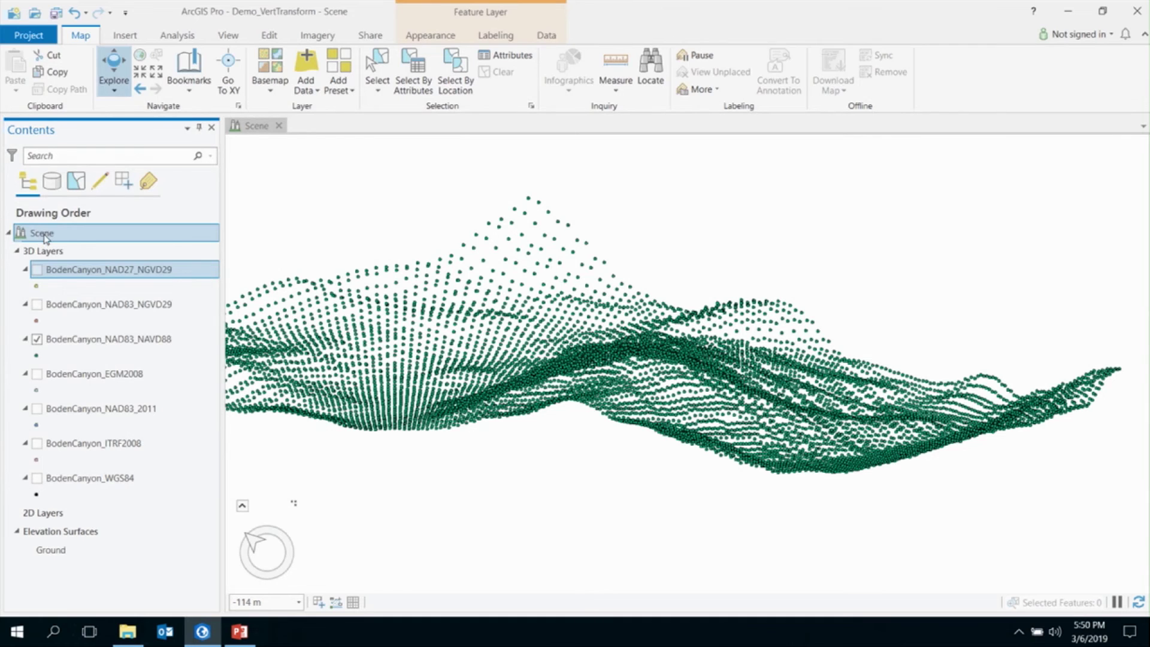
In the scene's transformation properties, set the transformations for GCS NAD 1983 2011 with NGVD 1929 and NAVD 1988 to <None>.
right_click(45, 234)
click(144, 347)
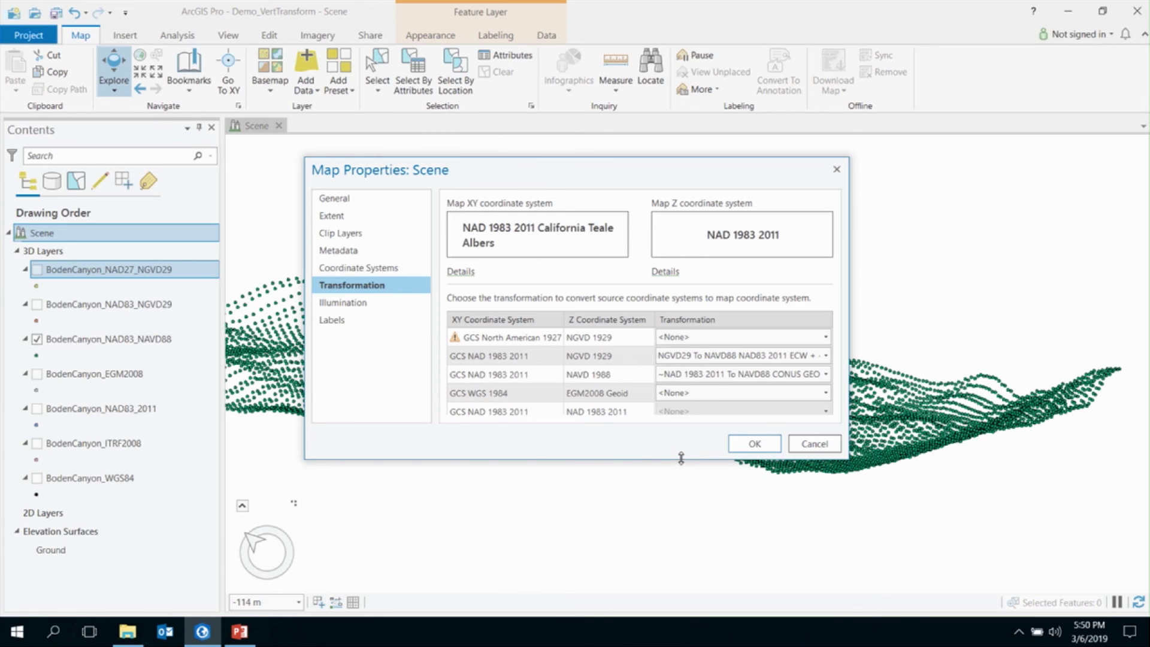
drag(681, 459, 674, 547)
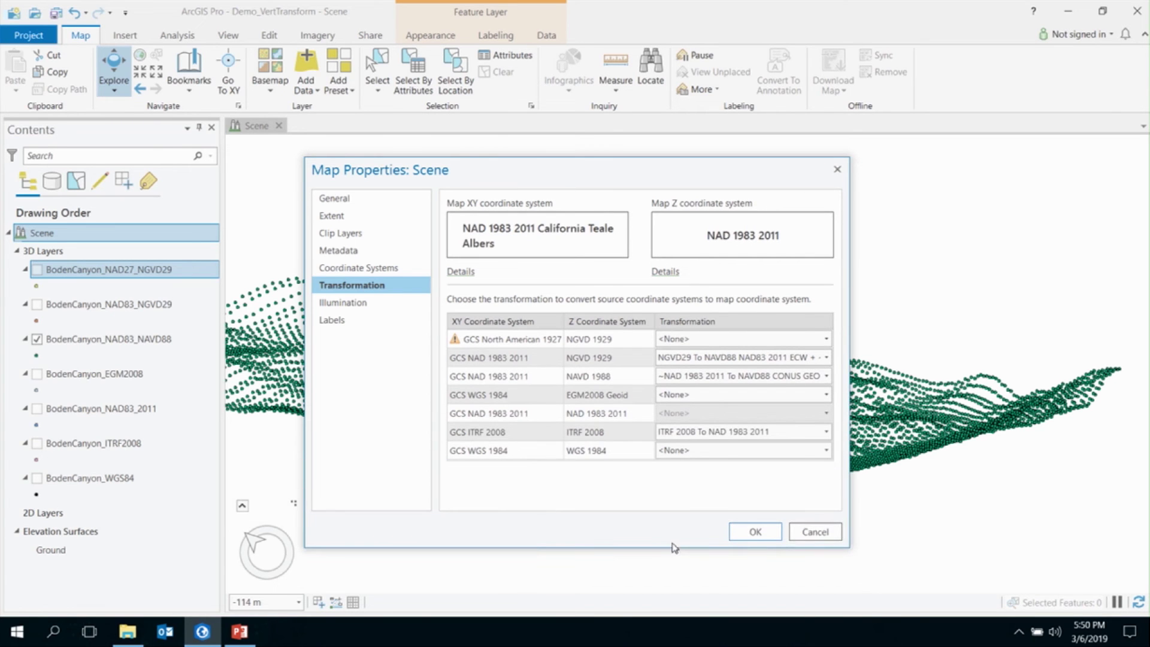
click(718, 358)
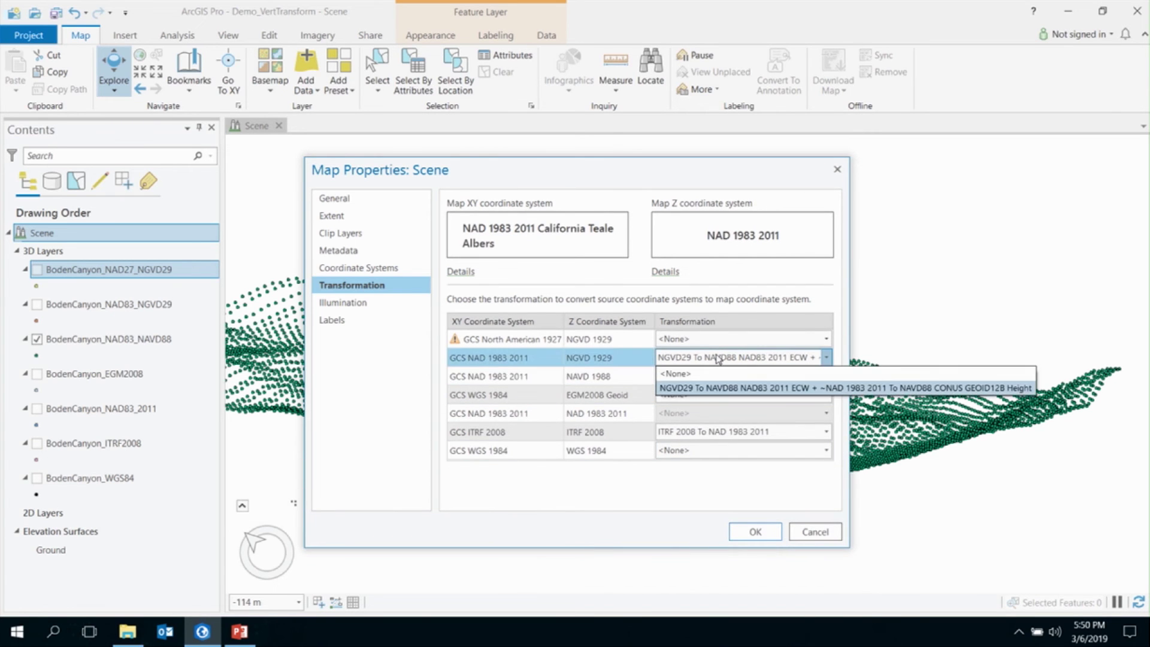
click(718, 374)
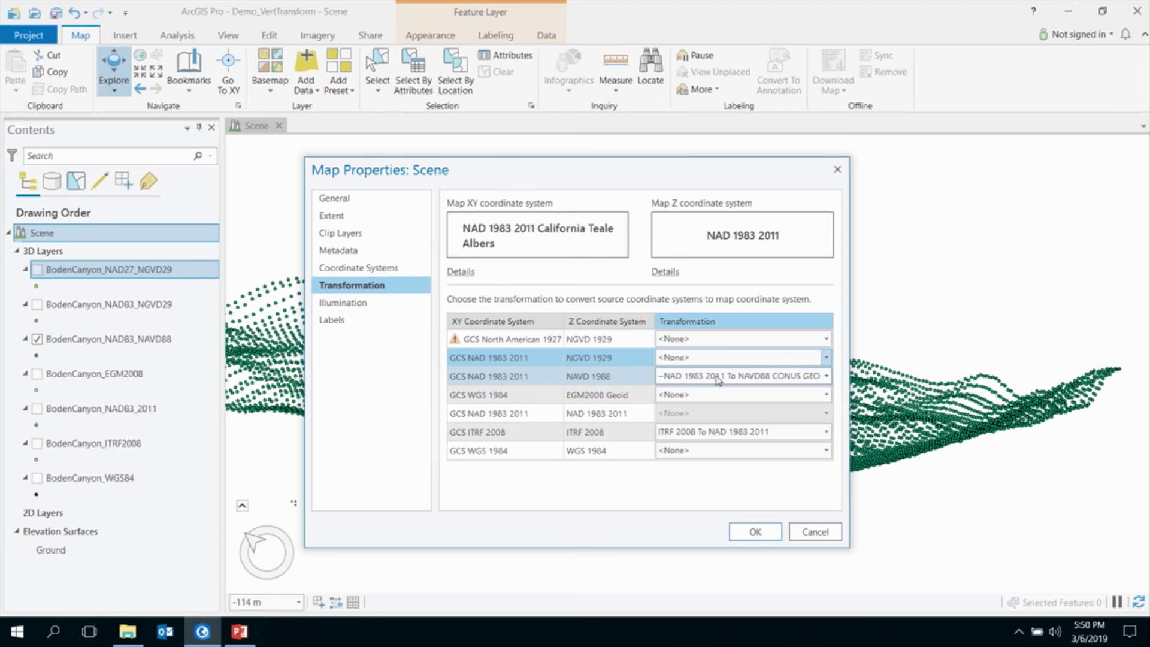
click(718, 377)
click(718, 393)
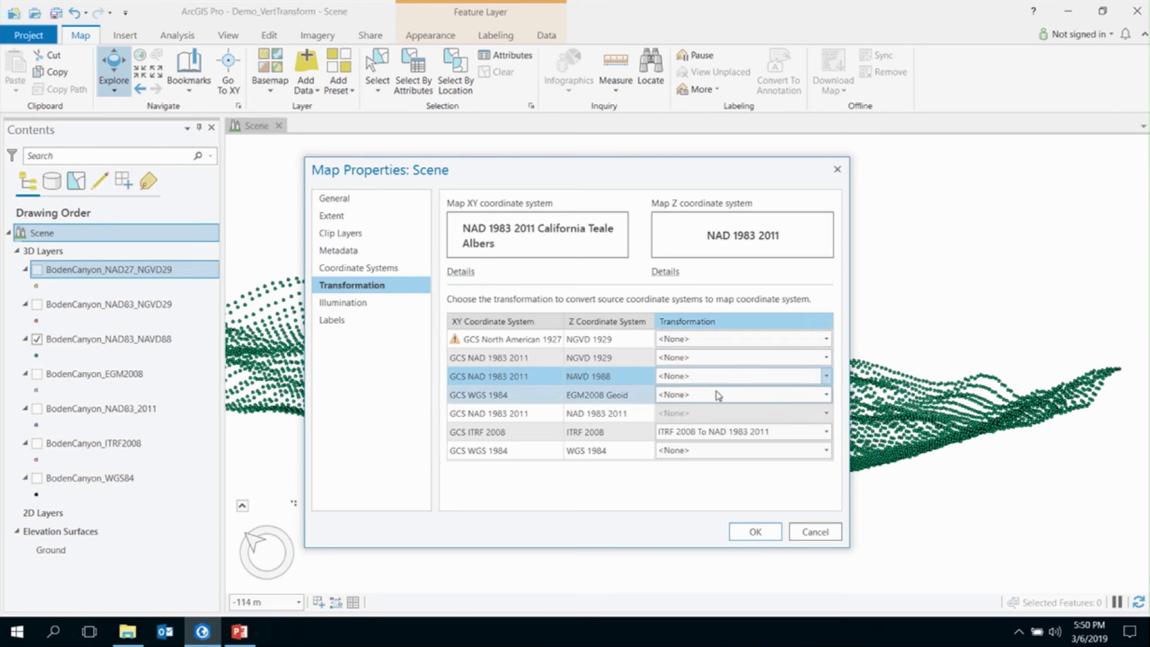
Set the transformation for GCS ITRF 2008 to <None> and apply the scene properties.
click(718, 432)
click(719, 448)
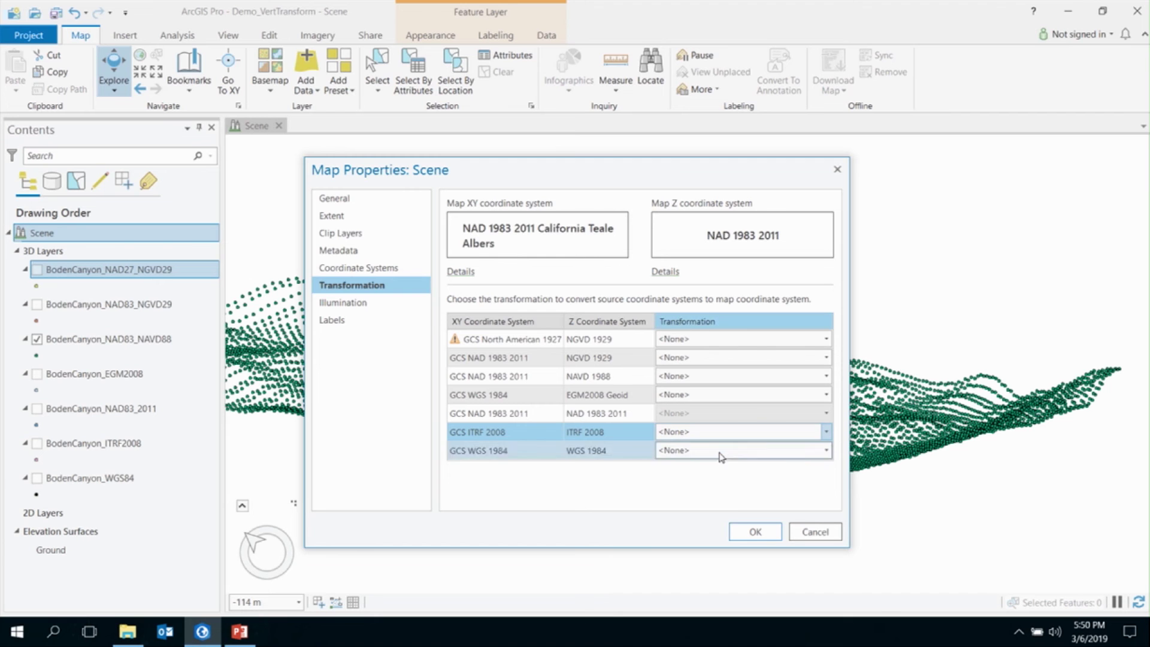
click(755, 534)
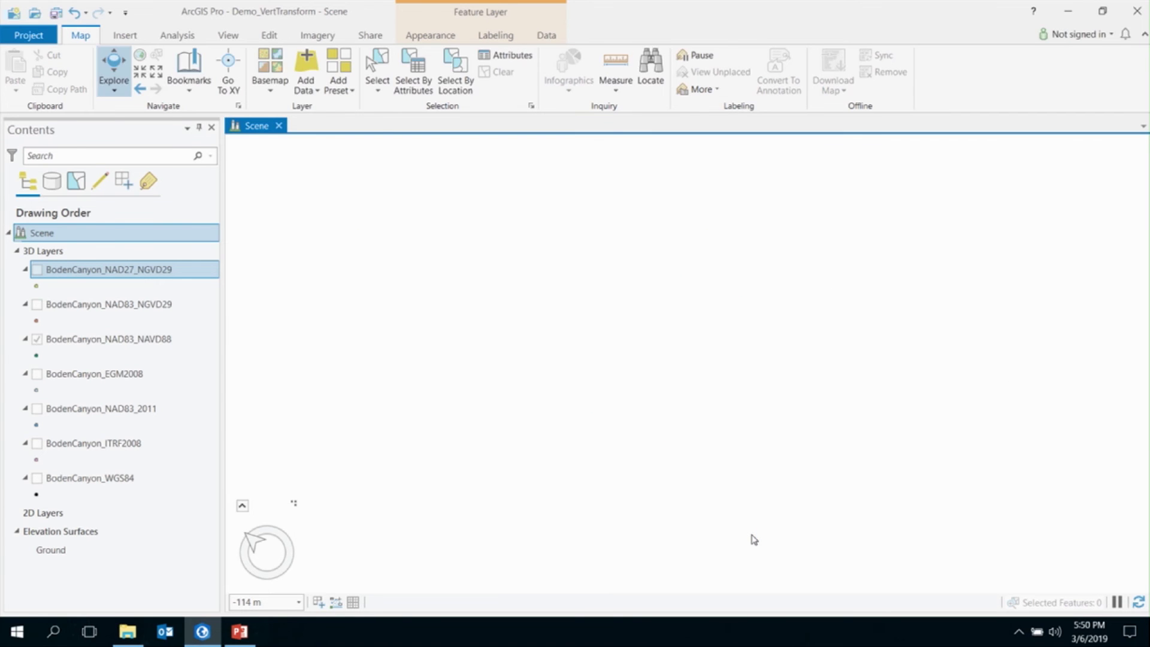
Display the BodenCanyon_NAD83_NGVD29 and BodenCanyon_NAD27_NGVD29 layers together with BodenCanyon_NAD83_NAVD88 in the scene.
click(41, 308)
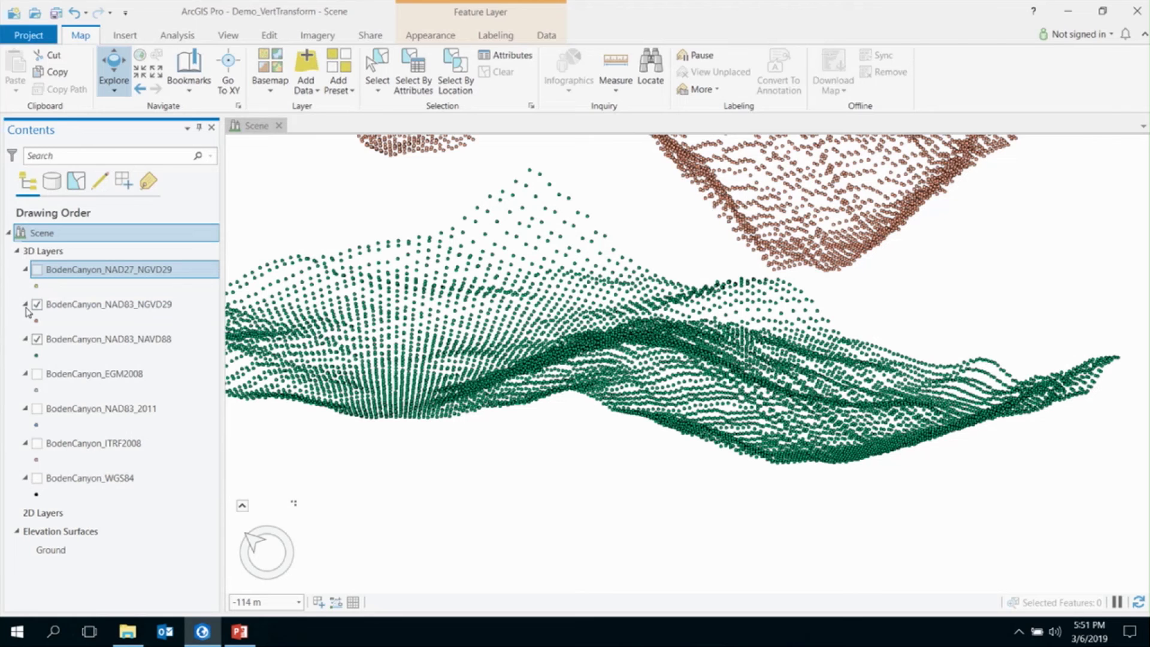
click(38, 270)
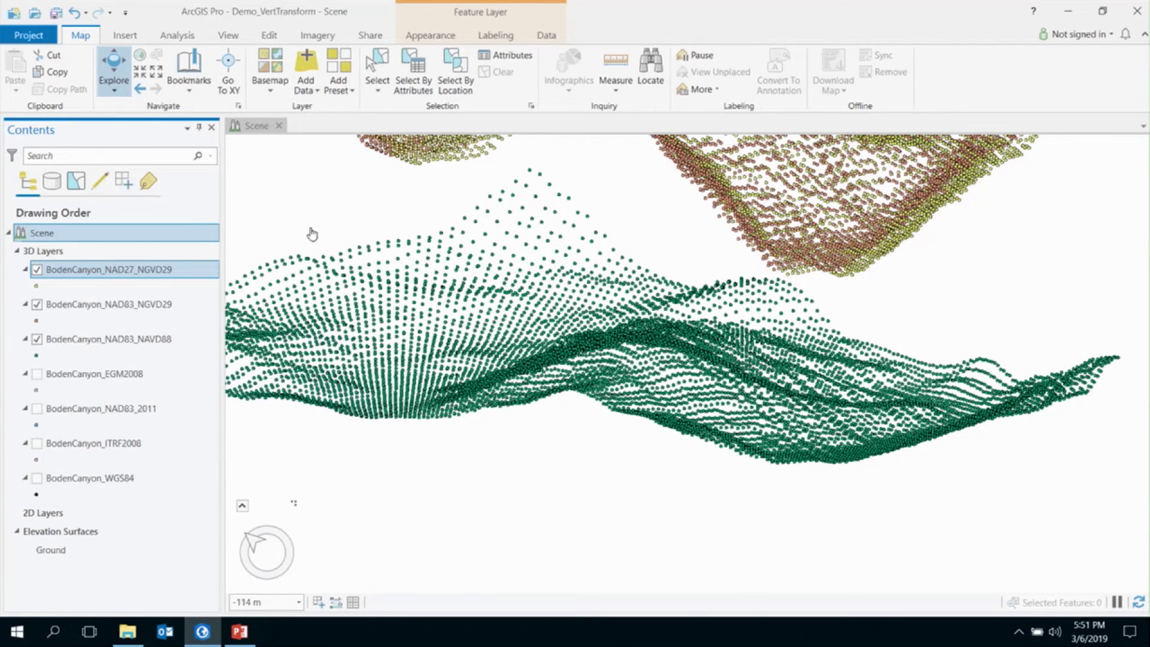
In the scene's transformation properties, set GCS NAD 1983 2011 with NGVD 1929 to the transformation beginning NGVD29 To NAVD88 NAD83 2011 ECW.
click(173, 248)
click(144, 233)
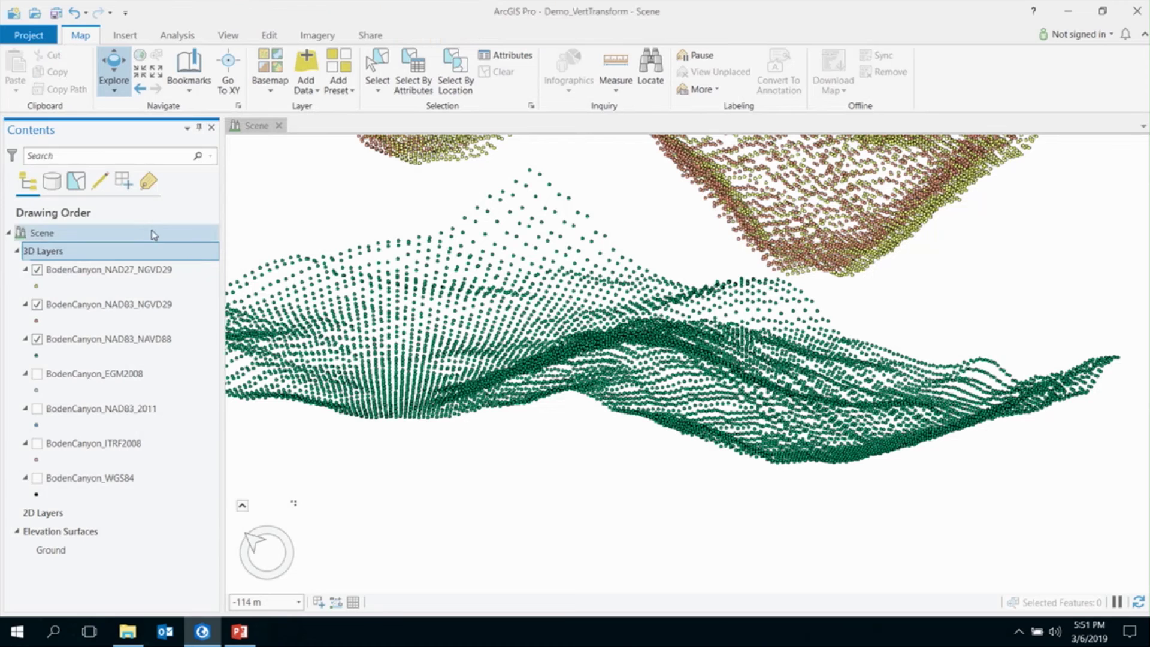
right_click(142, 231)
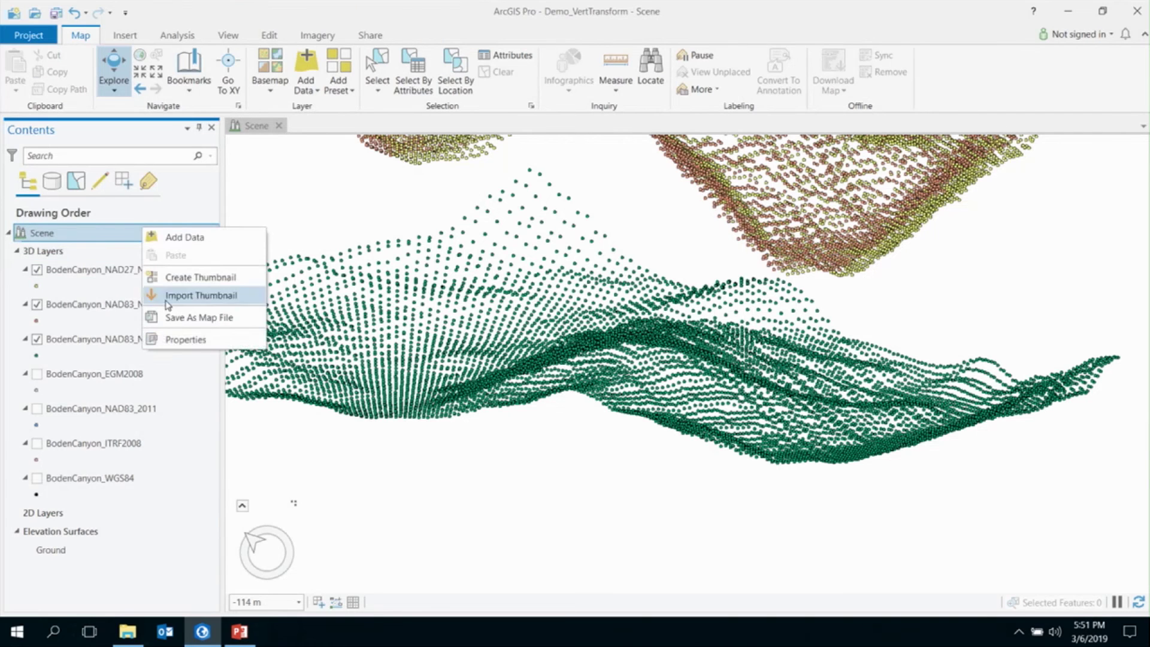
click(186, 339)
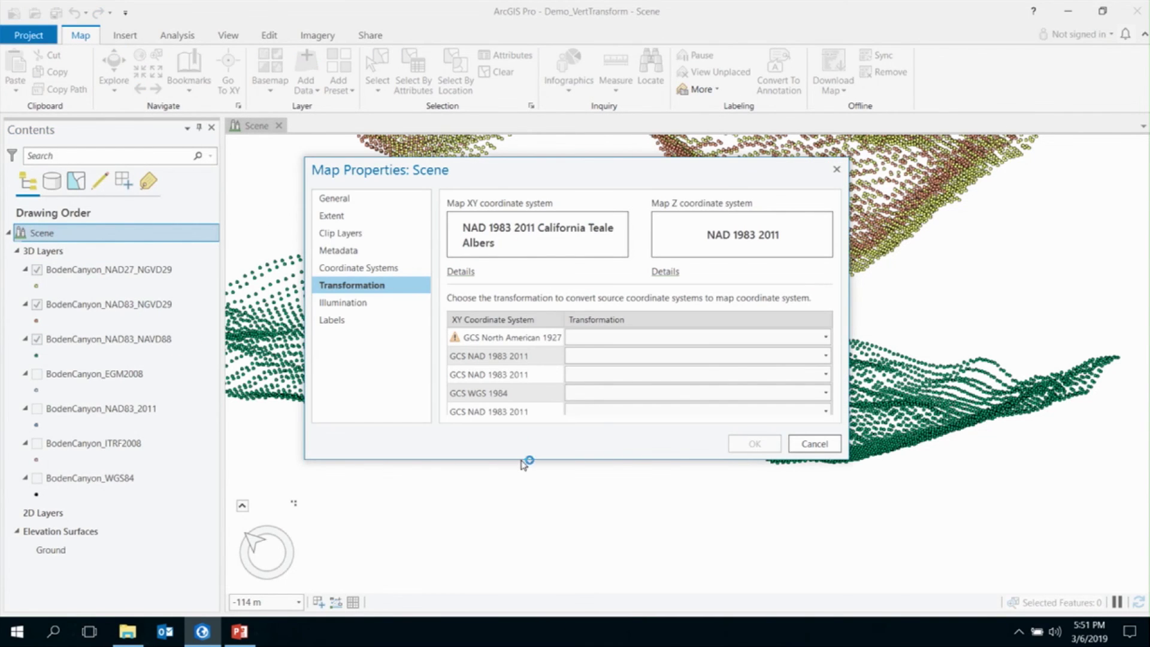
drag(519, 457, 517, 539)
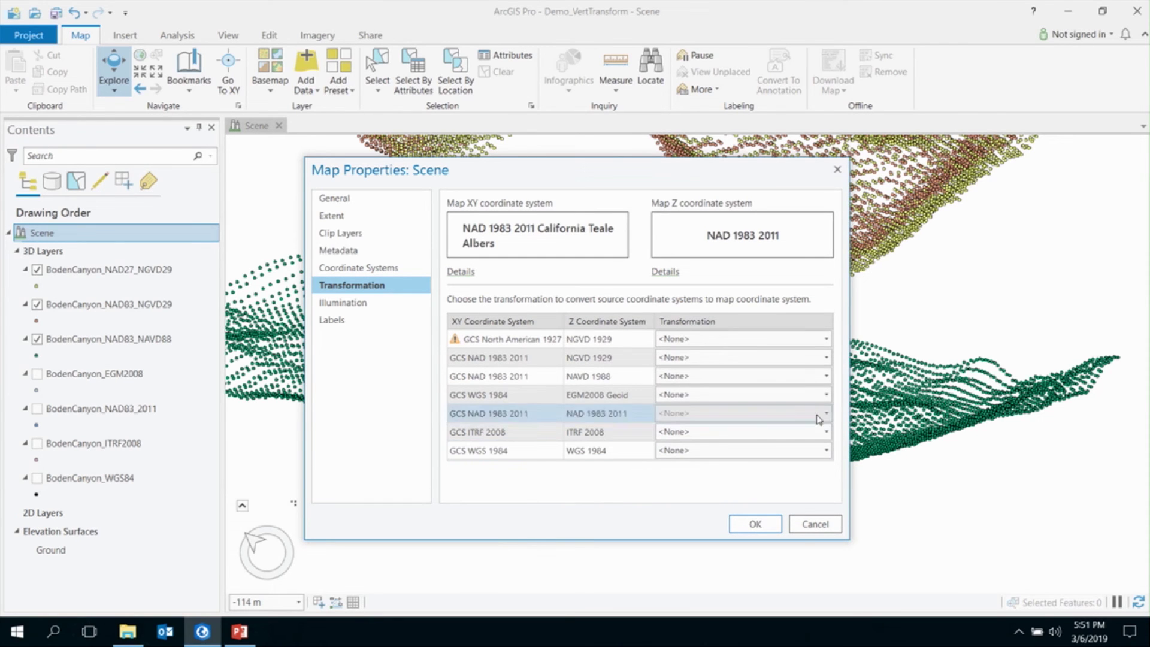
click(785, 361)
click(787, 391)
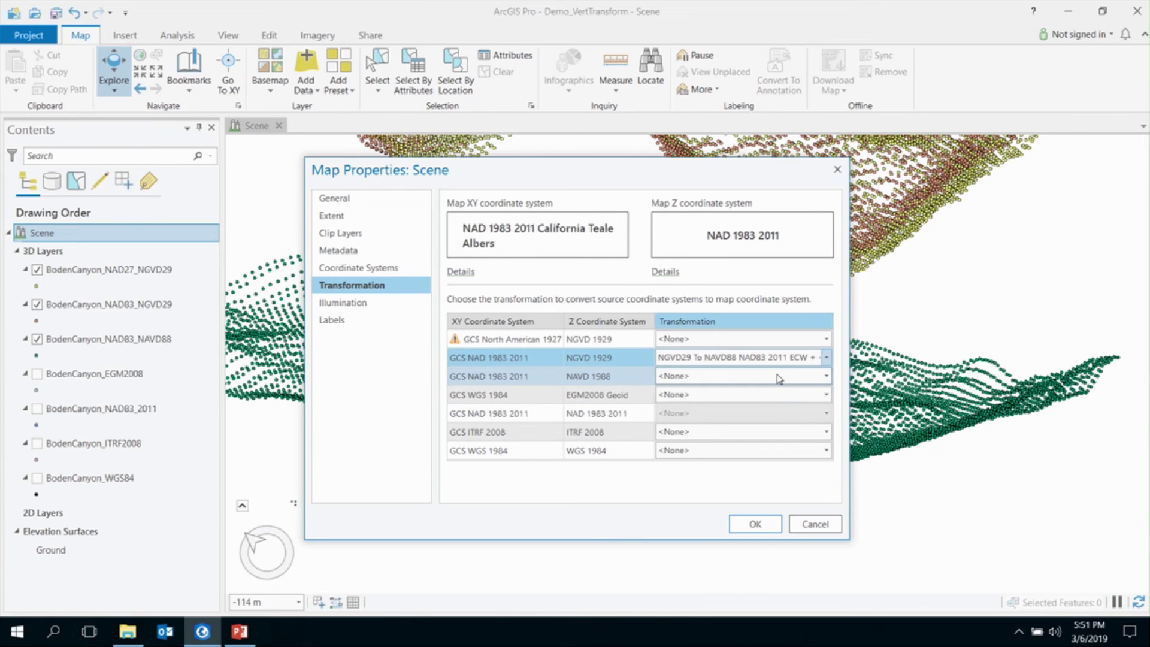
Set NAVD 1988 to ~NAD 1983 2011 To NAVD88 CONUS GEOID12B Height, and EGM2008 Geoid to the 1x1 Height transformation with WGS 1984 (ITRF08) To NAD 1983 2011.
click(779, 376)
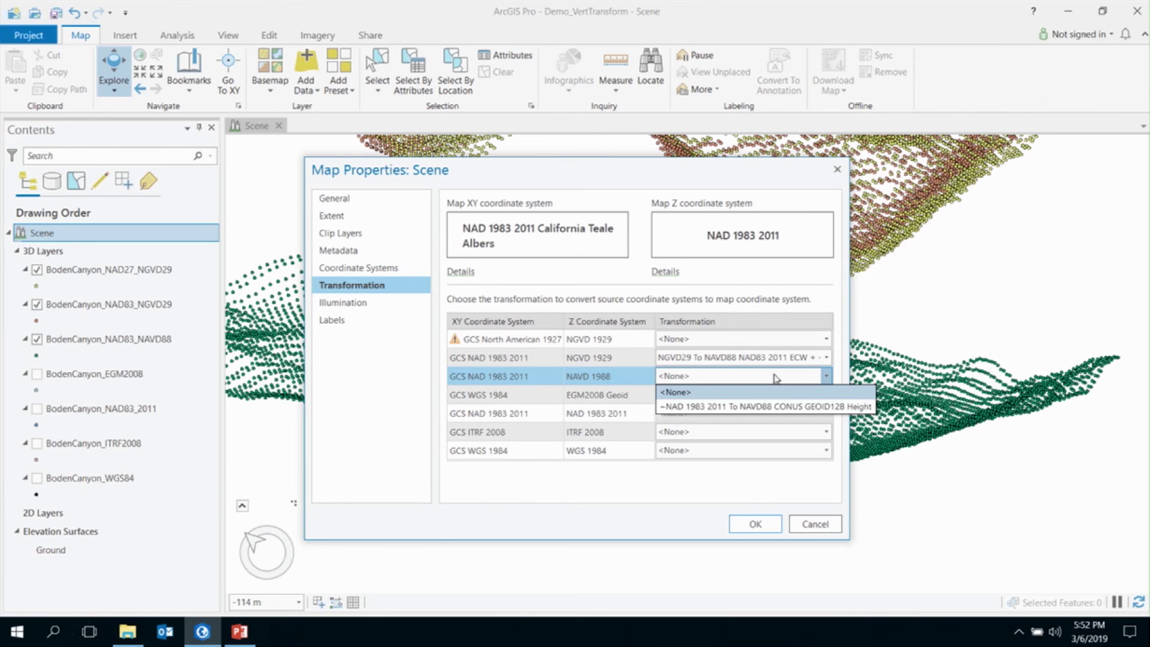
click(776, 407)
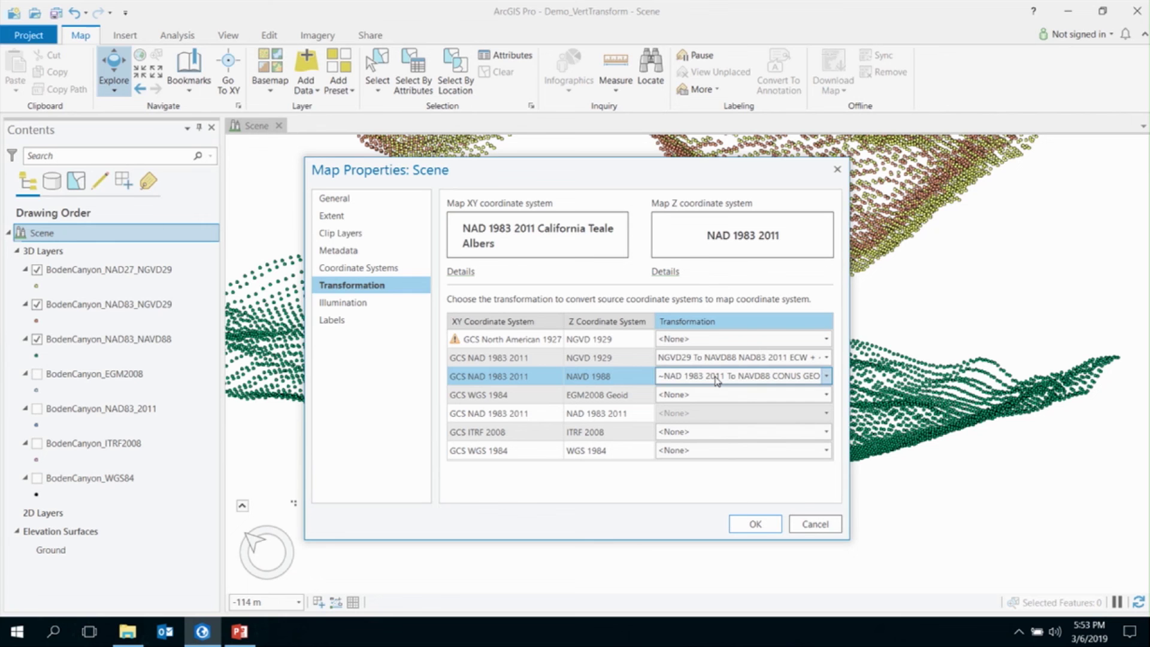
click(718, 395)
click(720, 395)
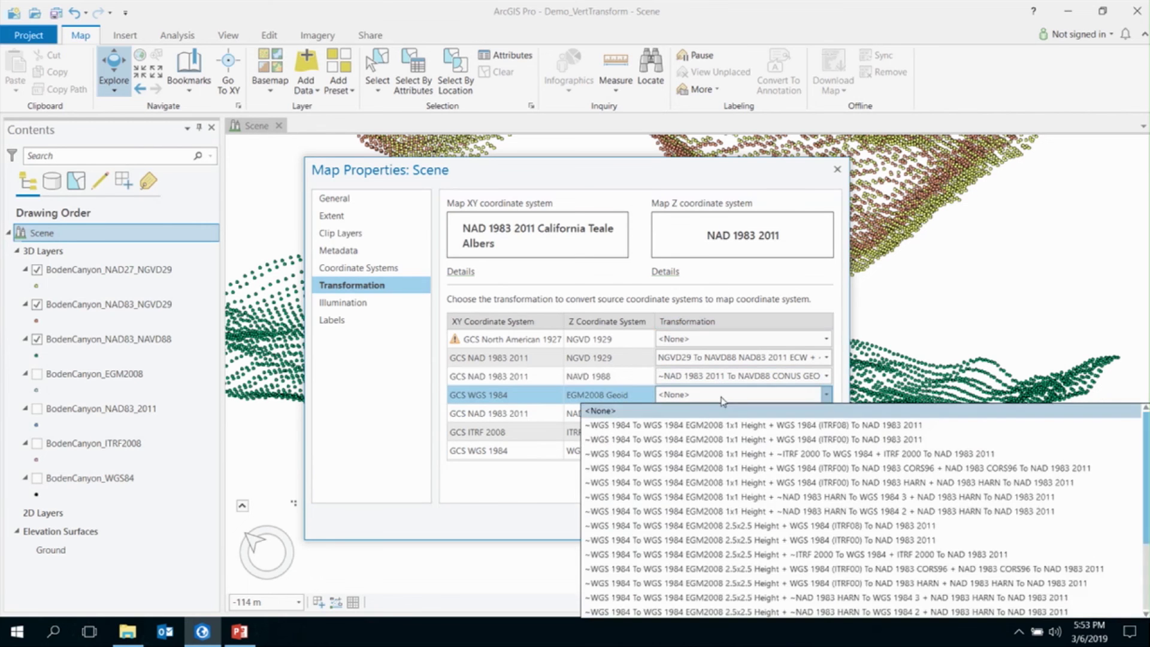
click(715, 430)
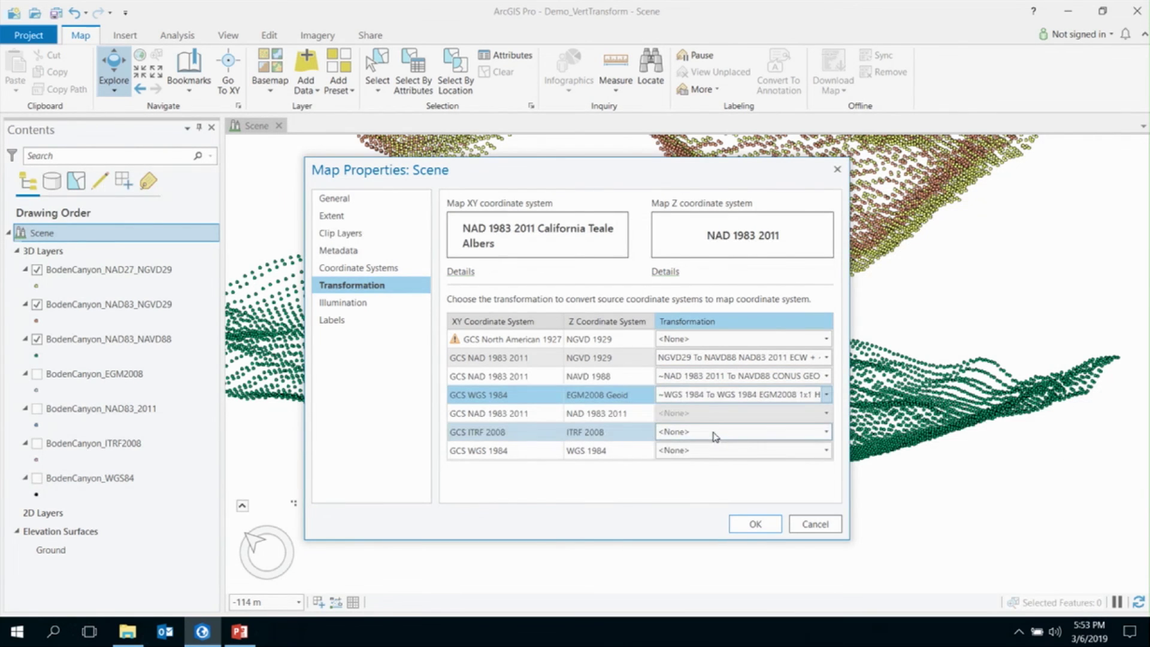
Set ITRF 2008 to ITRF 2008 To NAD 1983 2011, WGS 1984 to WGS 1984 (ITRF08) To NAD 1983 2011, and apply the scene properties.
click(715, 432)
click(717, 463)
click(718, 451)
click(718, 452)
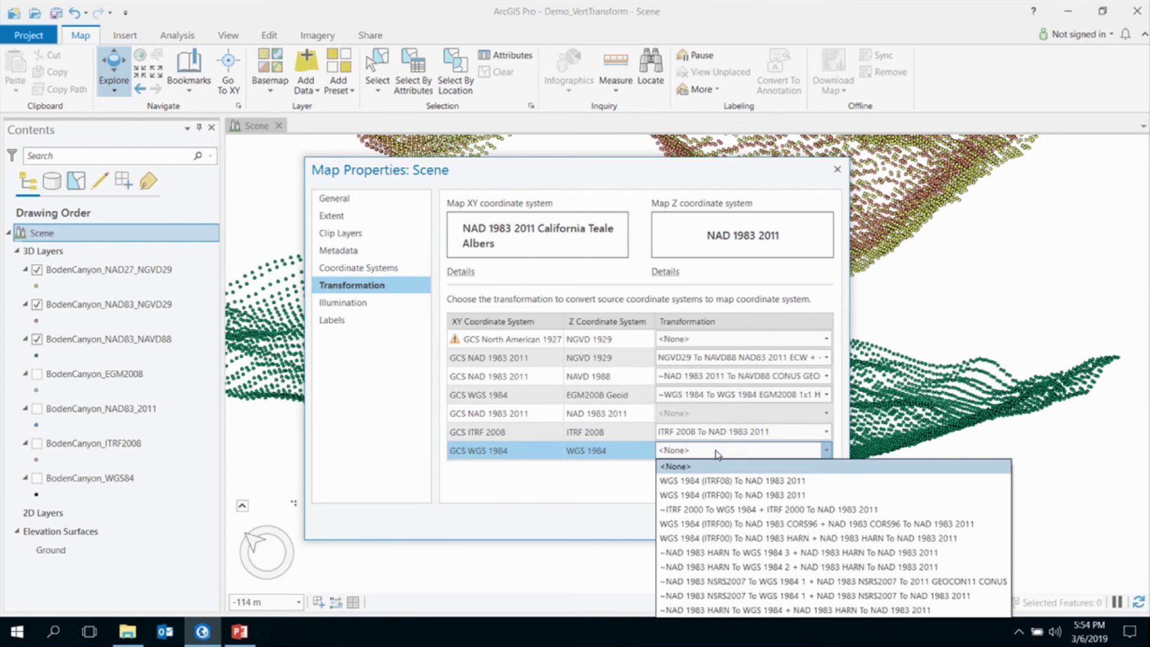
click(719, 482)
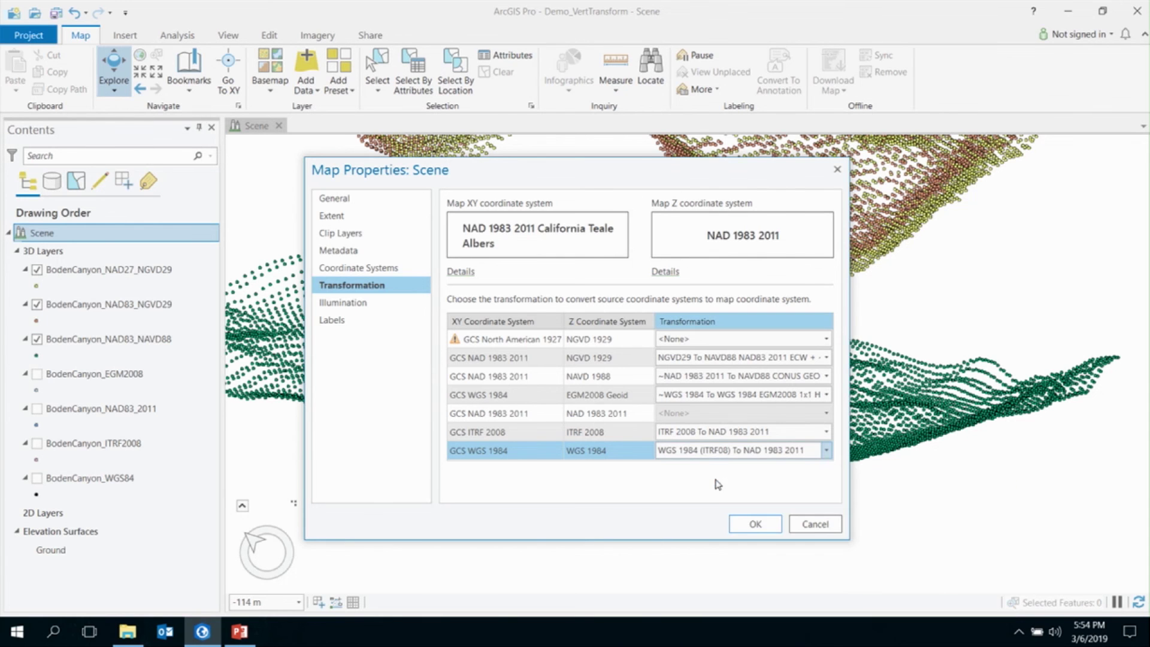
click(754, 524)
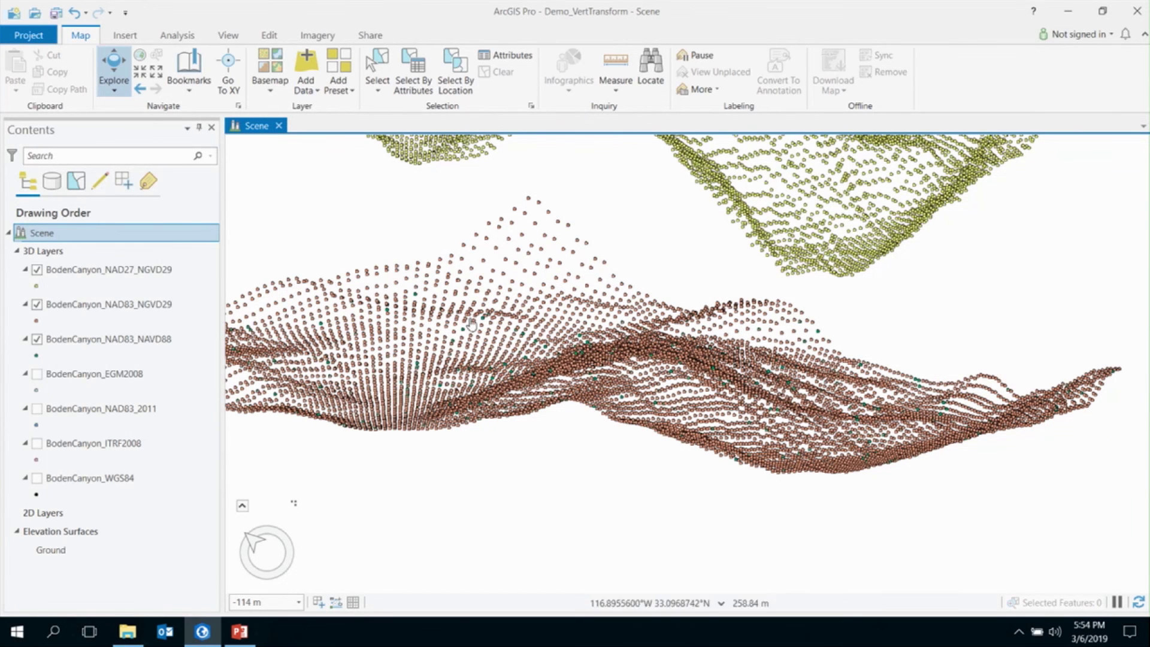
Review the GCS North American 1927 entry in the scene's transformation properties and close them without changes.
right_click(172, 236)
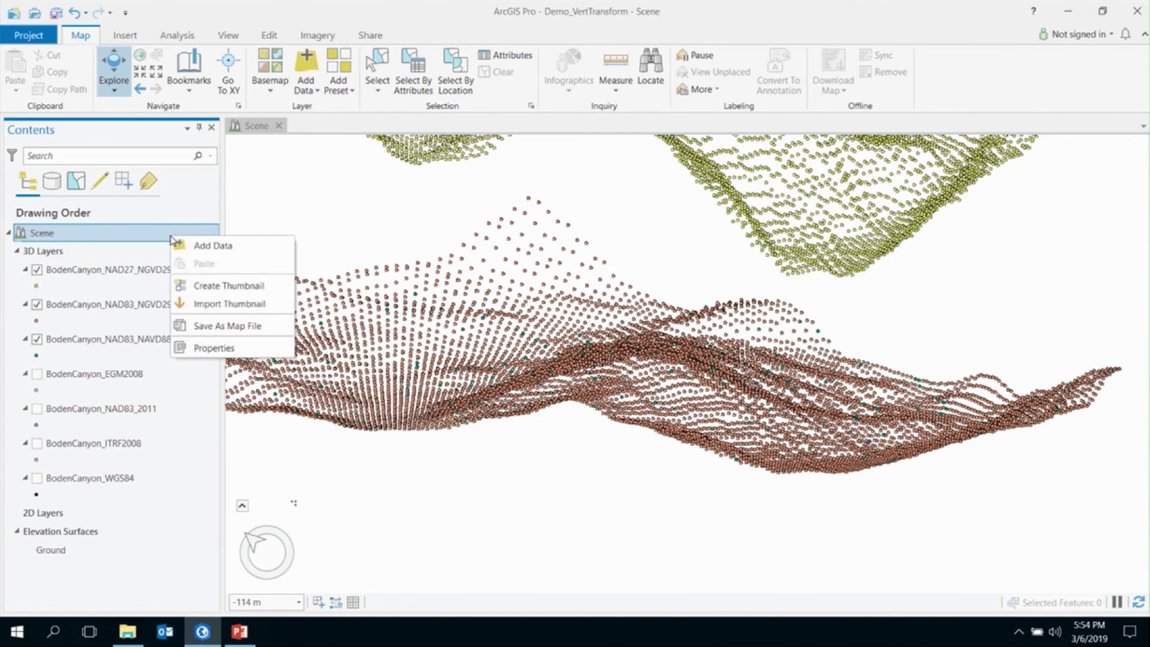
click(205, 349)
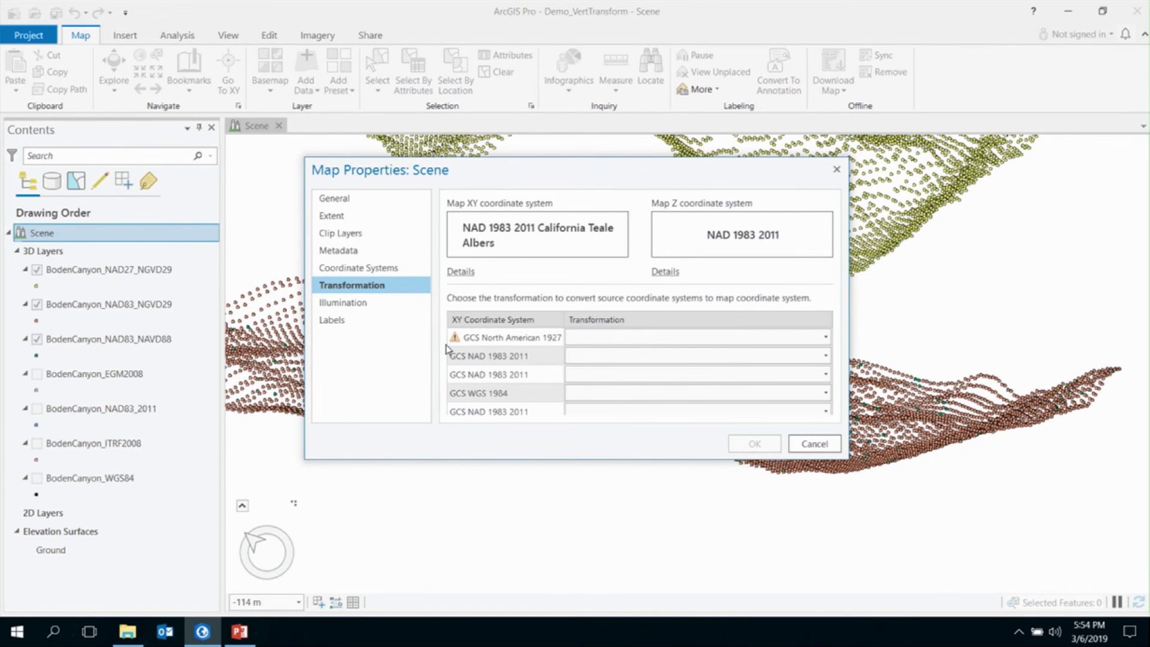
mouse_move(457, 346)
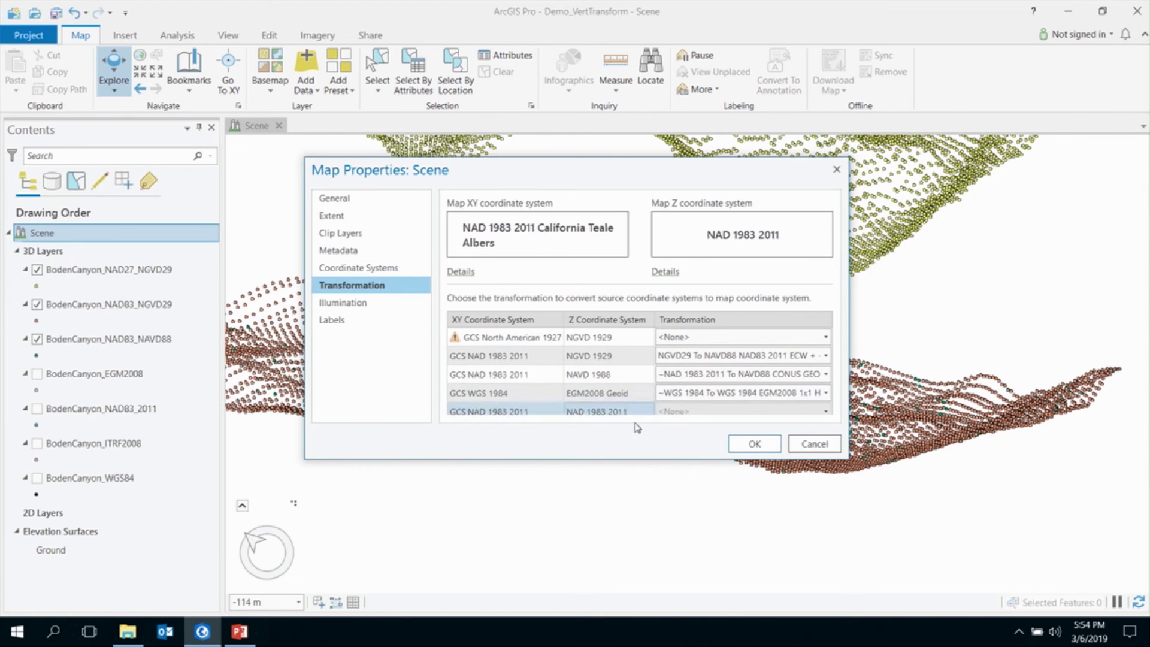
click(809, 446)
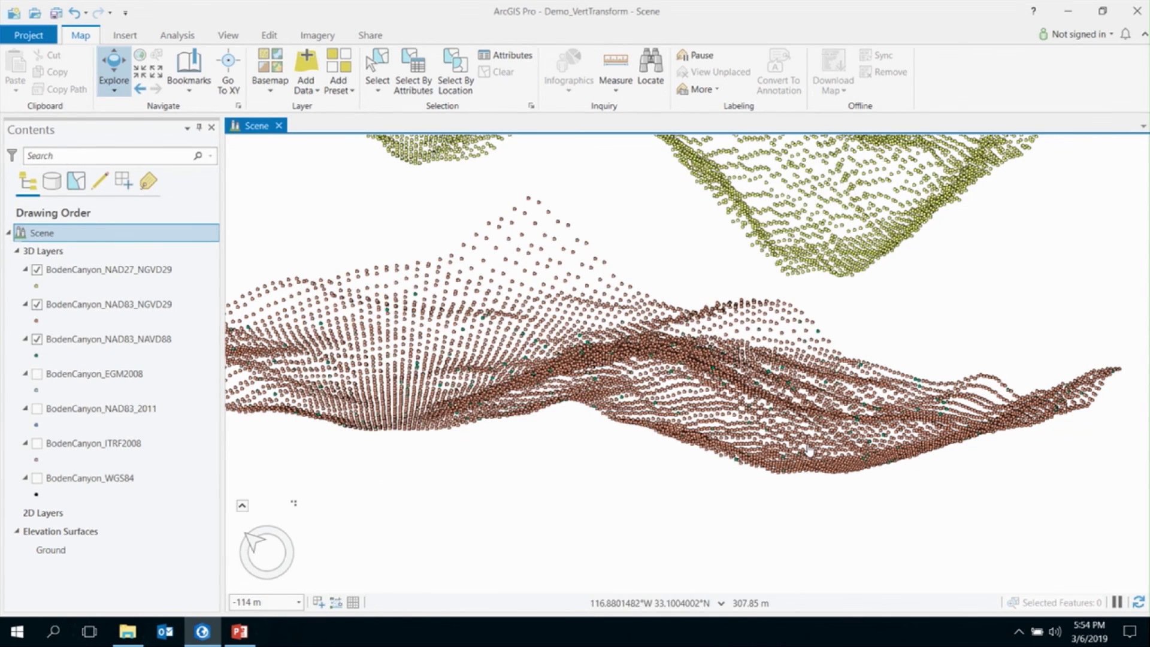
Switch to the PowerPoint presentation and resume the slide show at the ArcGIS Coordinate Systems Data slide.
key(alt+Tab)
key(alt+Tab)
key(alt+Tab)
key(alt+Tab)
key(alt+Tab)
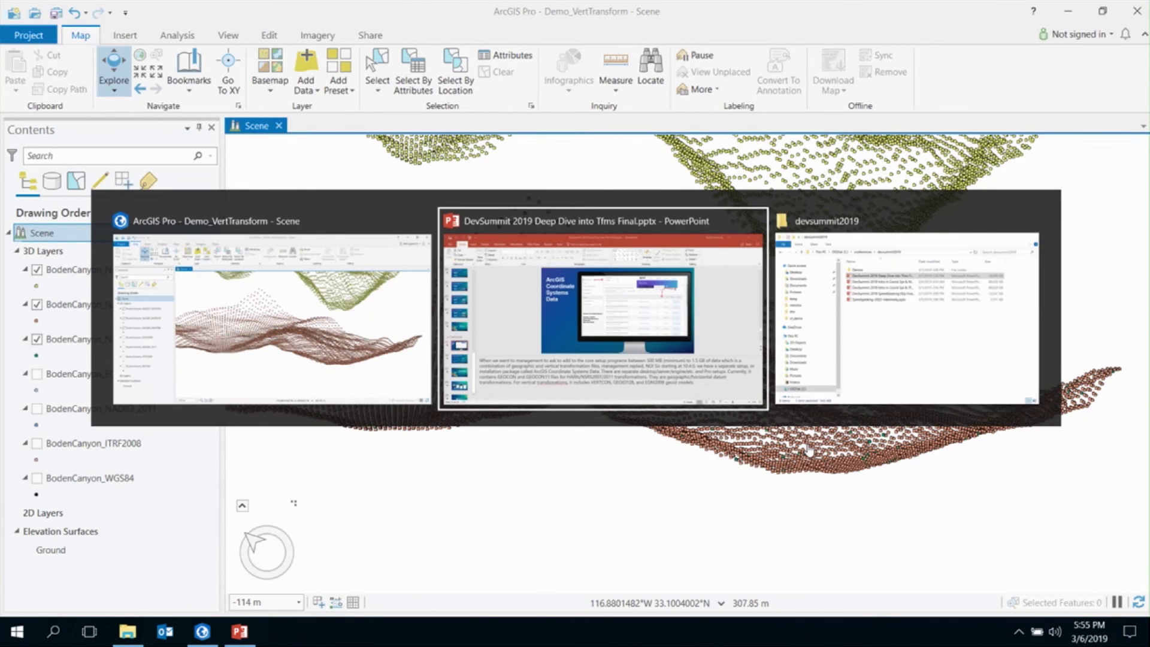
key(alt+Tab)
key(alt+Tab)
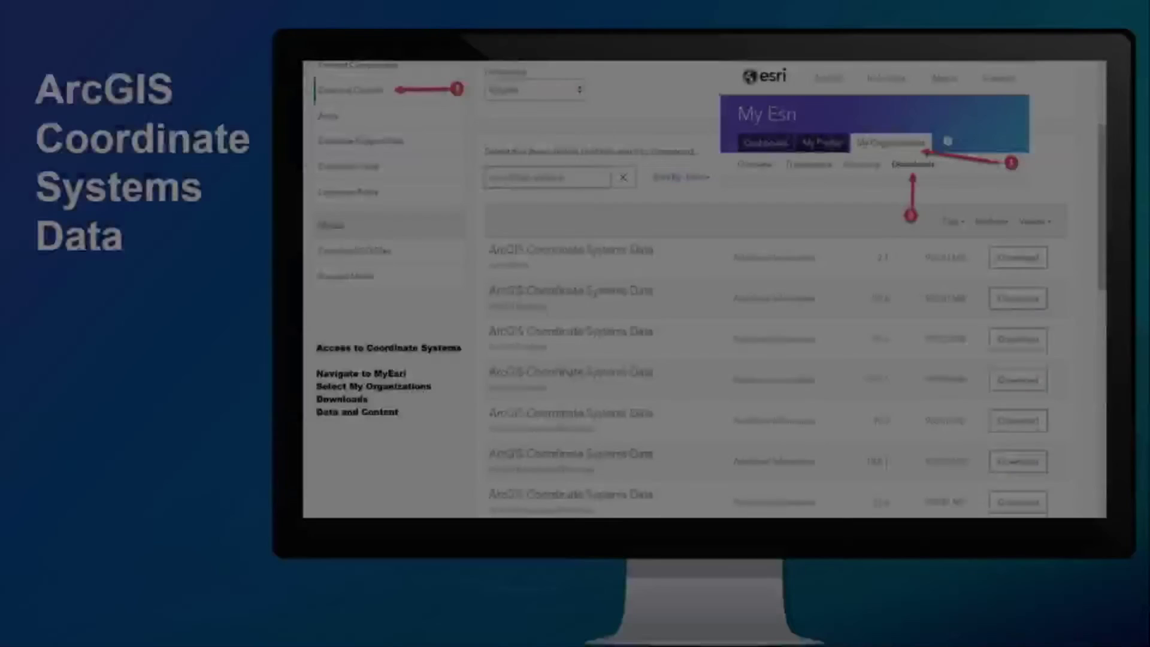
click(1000, 608)
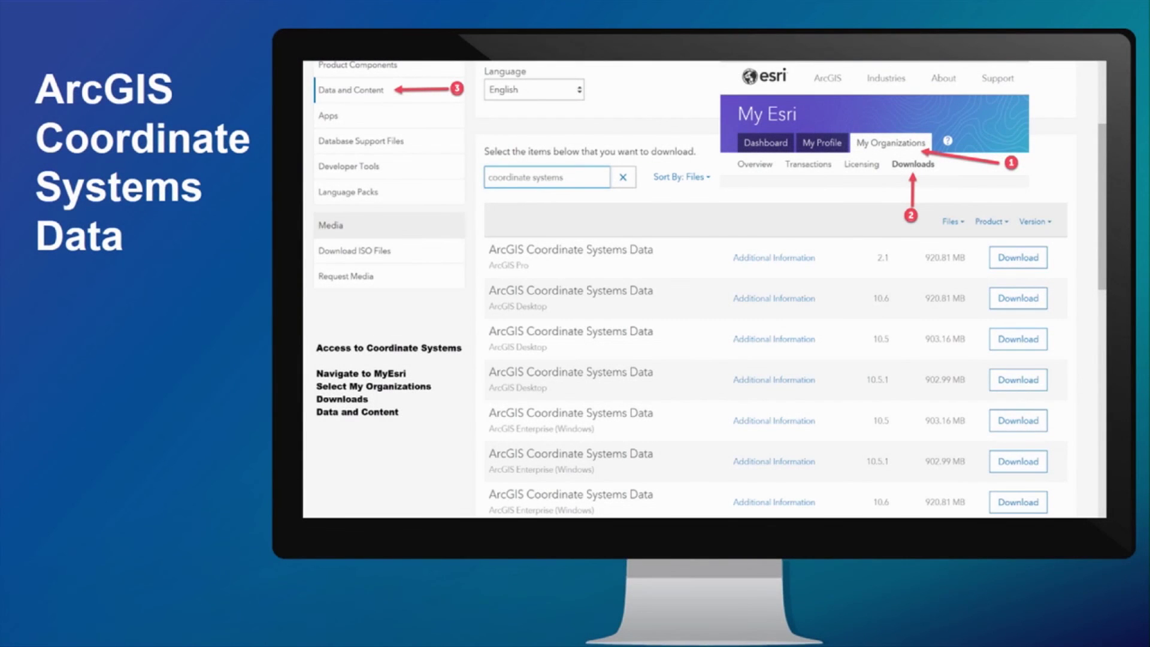